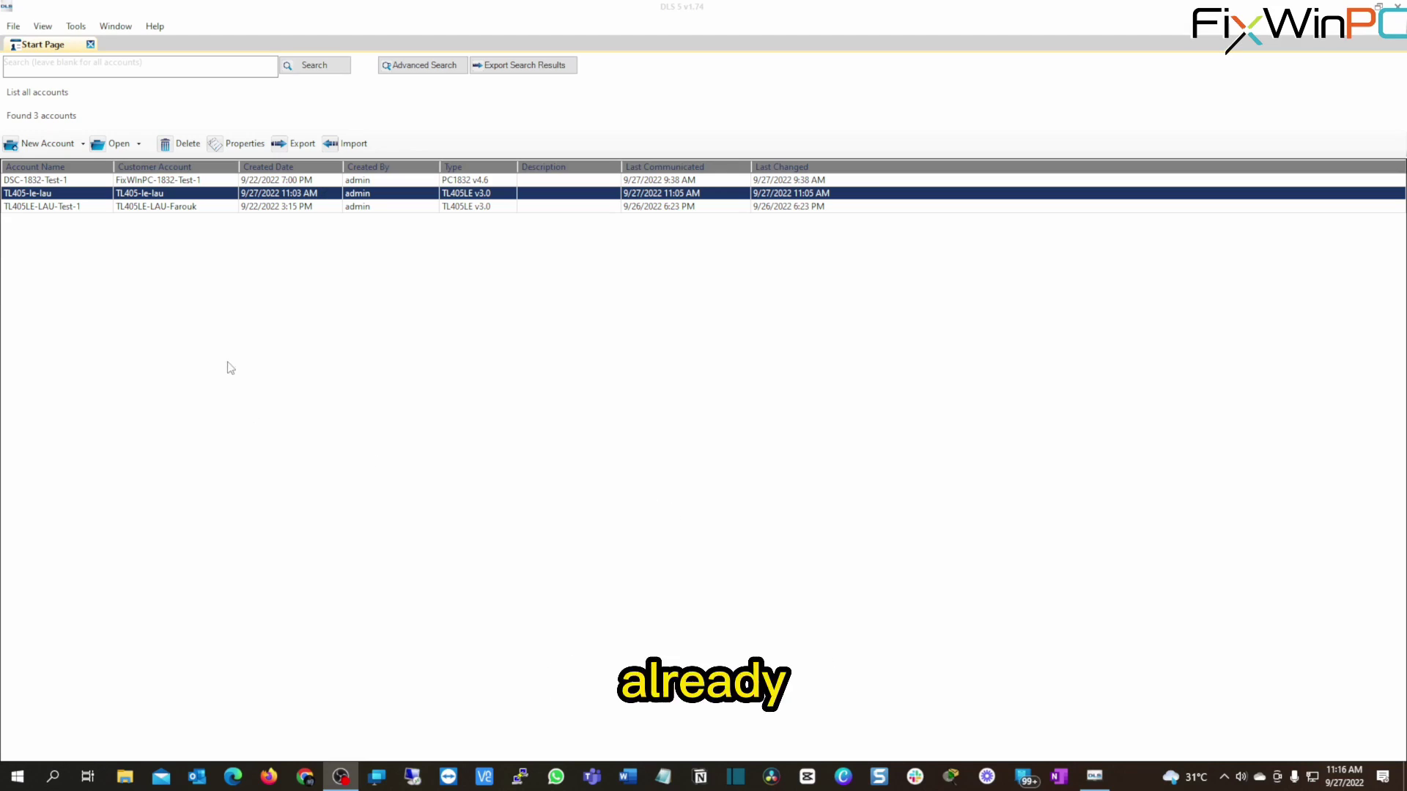
Start a new account named DSC-1832-1 and scroll the panel type list toward PC1832.
{"action": "left_click", "coordinate": [40, 145]}
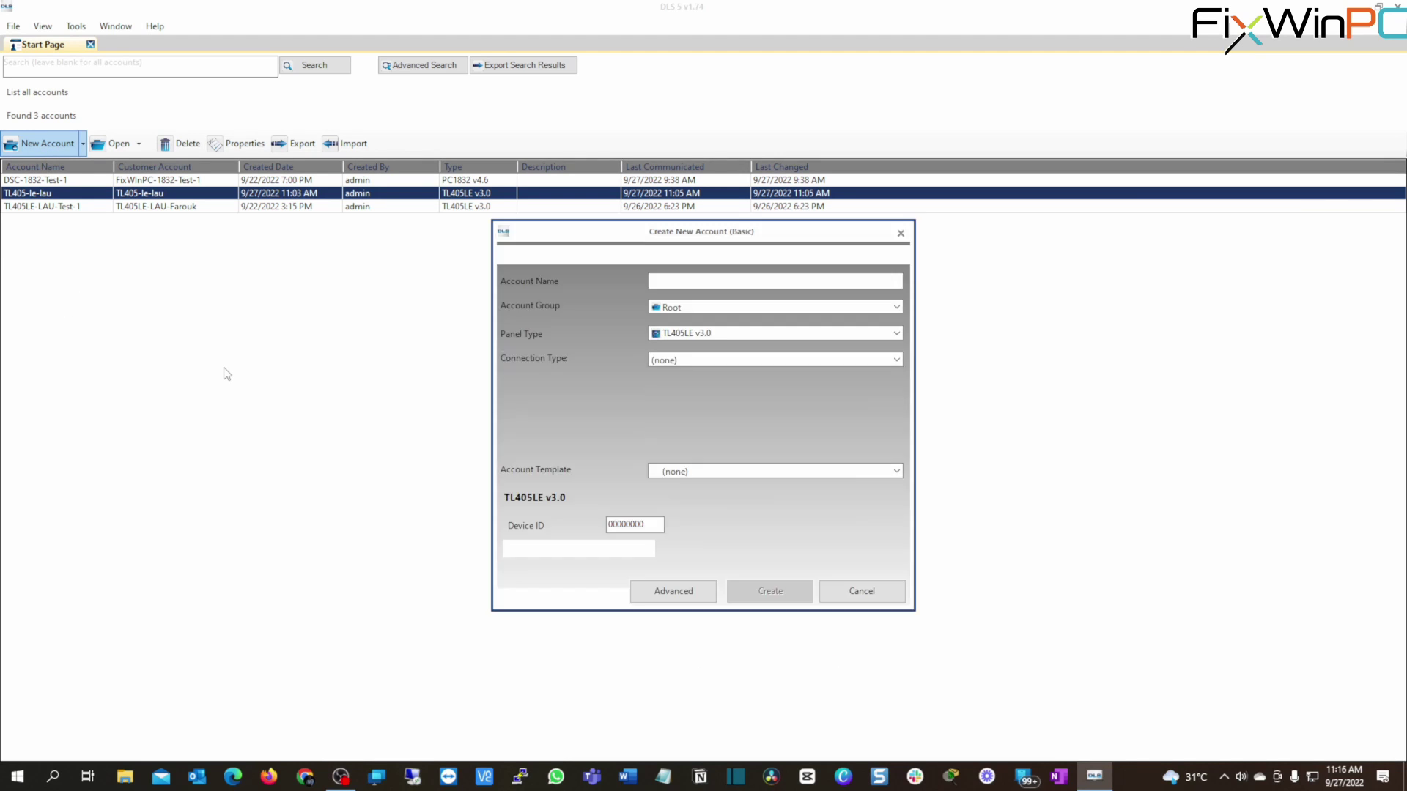
{"action": "left_click", "coordinate": [707, 281]}
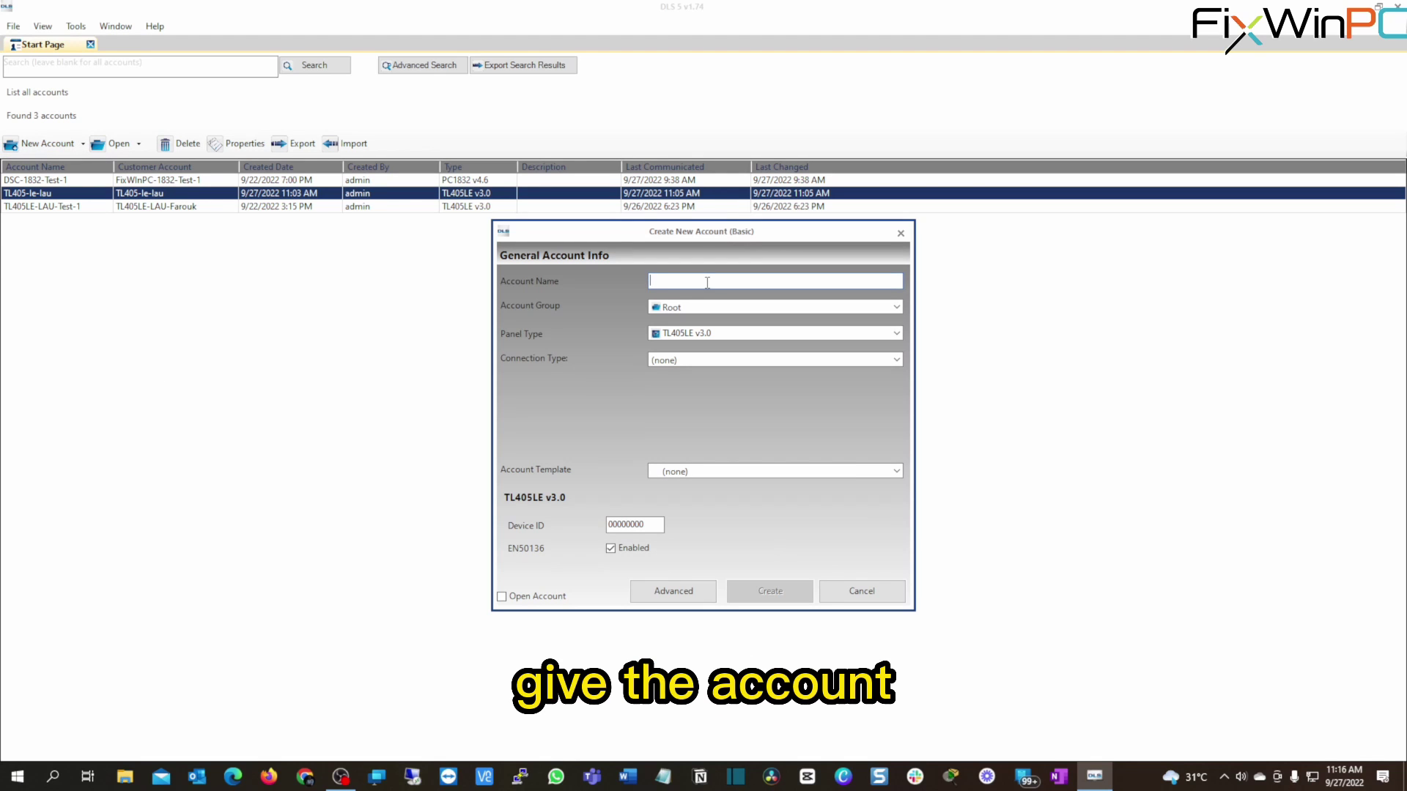
{"action": "type", "text": "DSC"}
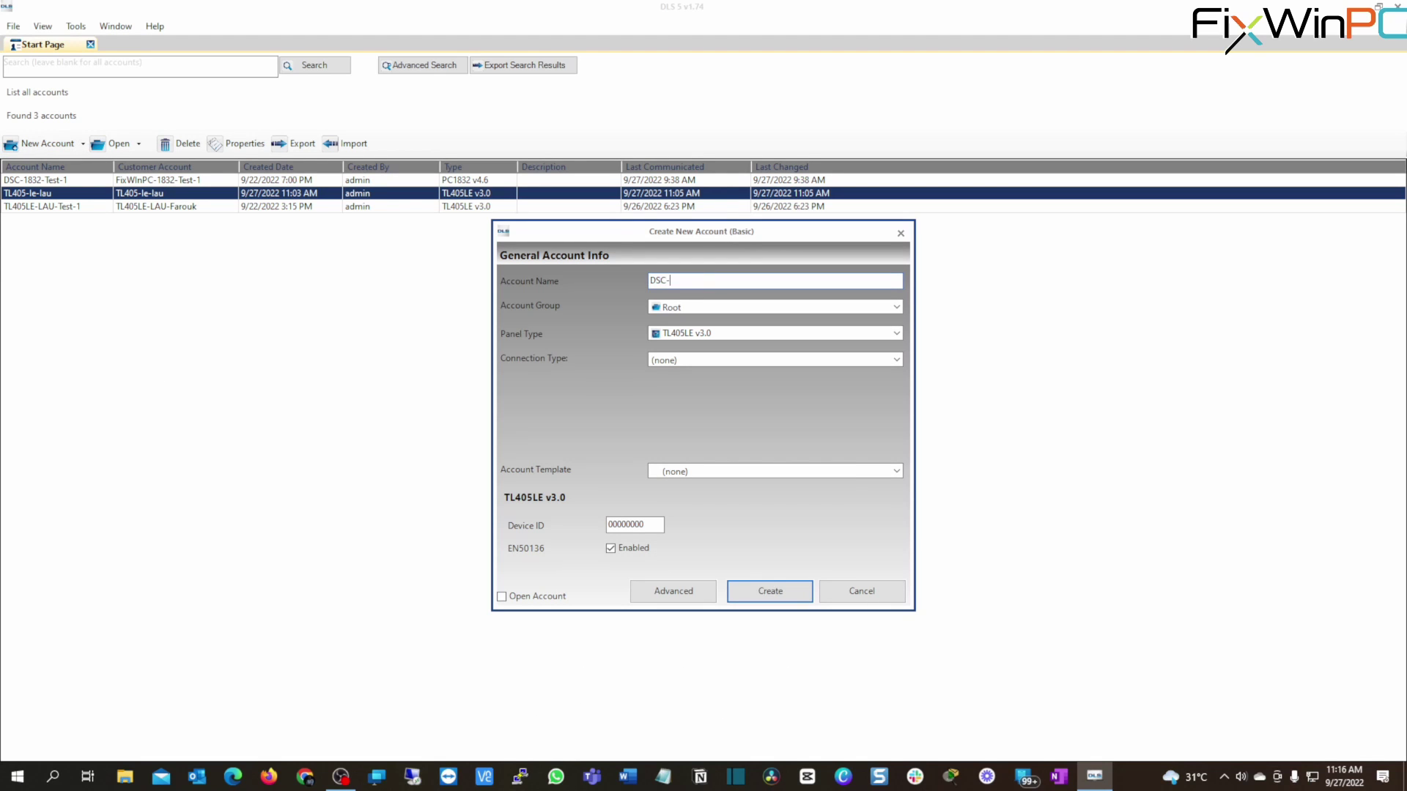
{"action": "type", "text": "-1832-1"}
{"action": "left_click", "coordinate": [896, 333]}
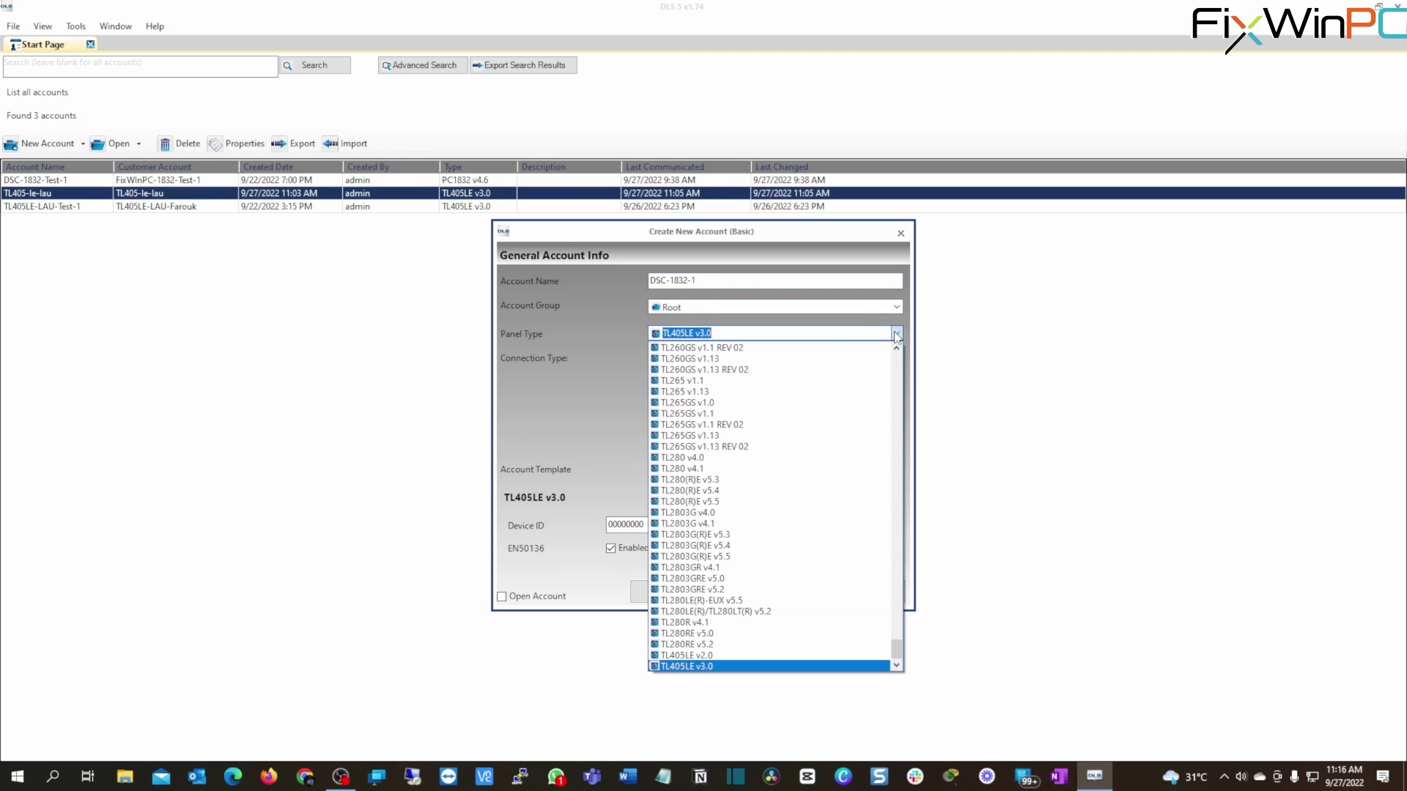
{"action": "scroll", "coordinate": [767, 600], "scroll_direction": "up", "scroll_amount": 3}
{"action": "scroll", "coordinate": [767, 600], "scroll_direction": "up", "scroll_amount": 10}
{"action": "scroll", "coordinate": [768, 600], "scroll_direction": "up", "scroll_amount": 10}
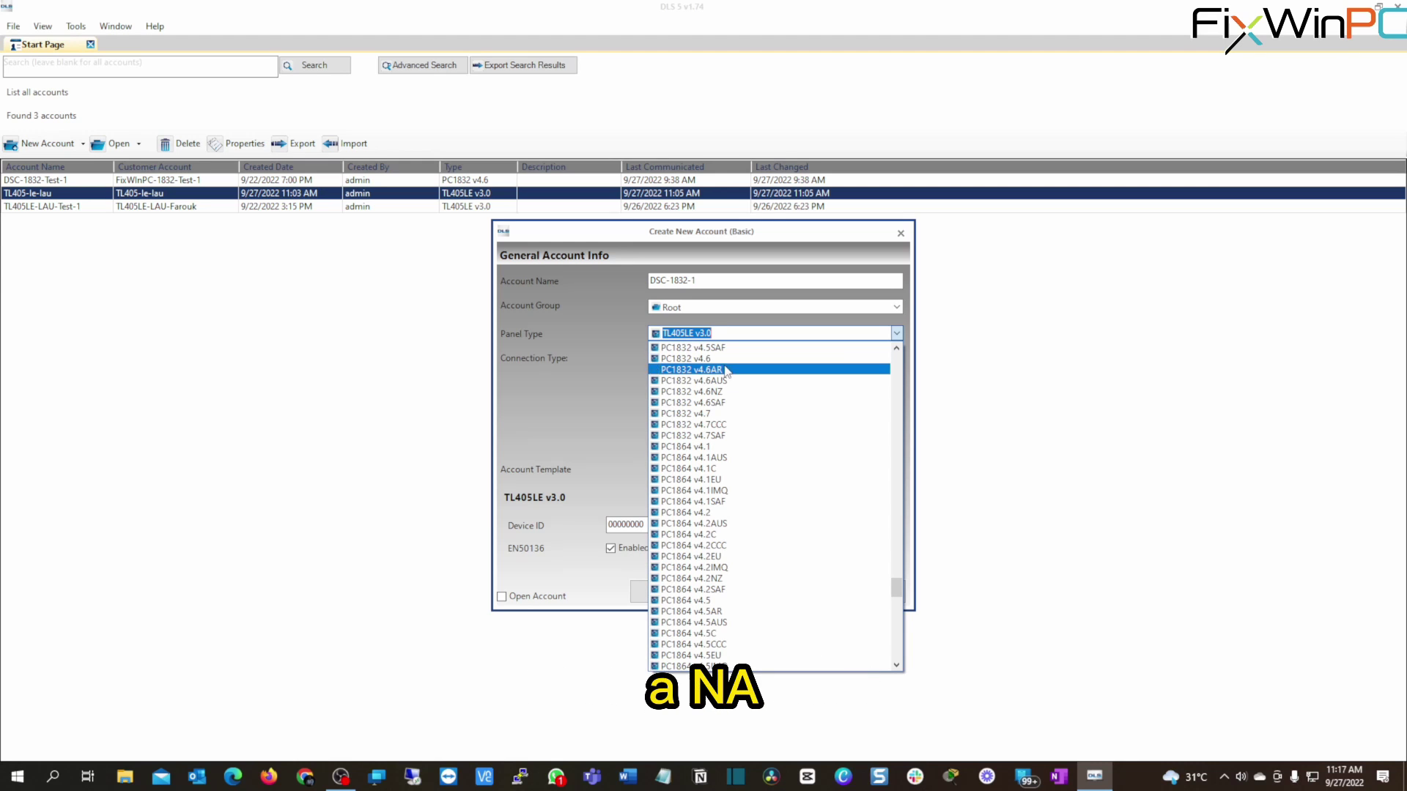
Set panel type PC1832 v4.6, keep the PSTN connection, and enter a phone number.
{"action": "left_click", "coordinate": [707, 362]}
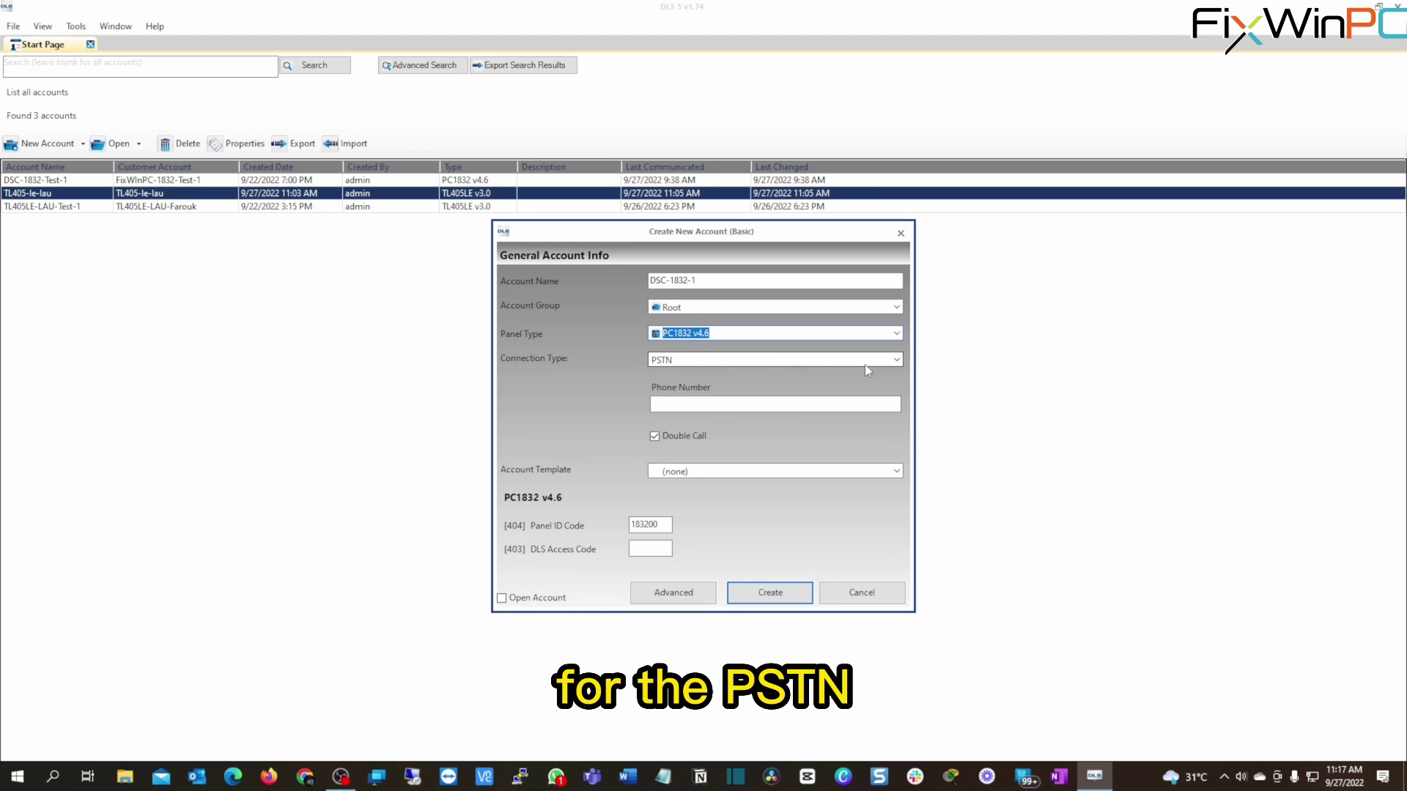
{"action": "left_click", "coordinate": [895, 362]}
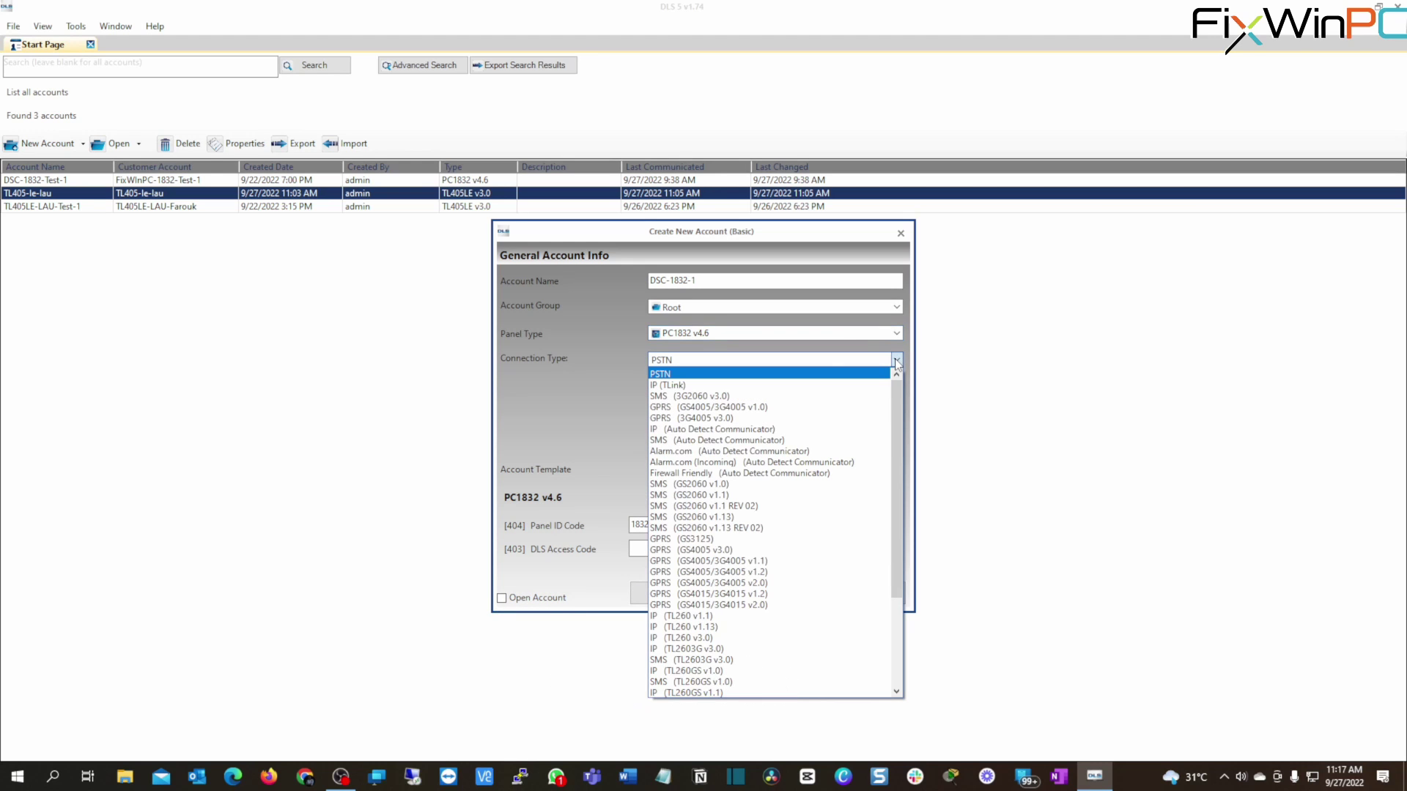
{"action": "left_click", "coordinate": [895, 362]}
{"action": "left_click", "coordinate": [702, 402]}
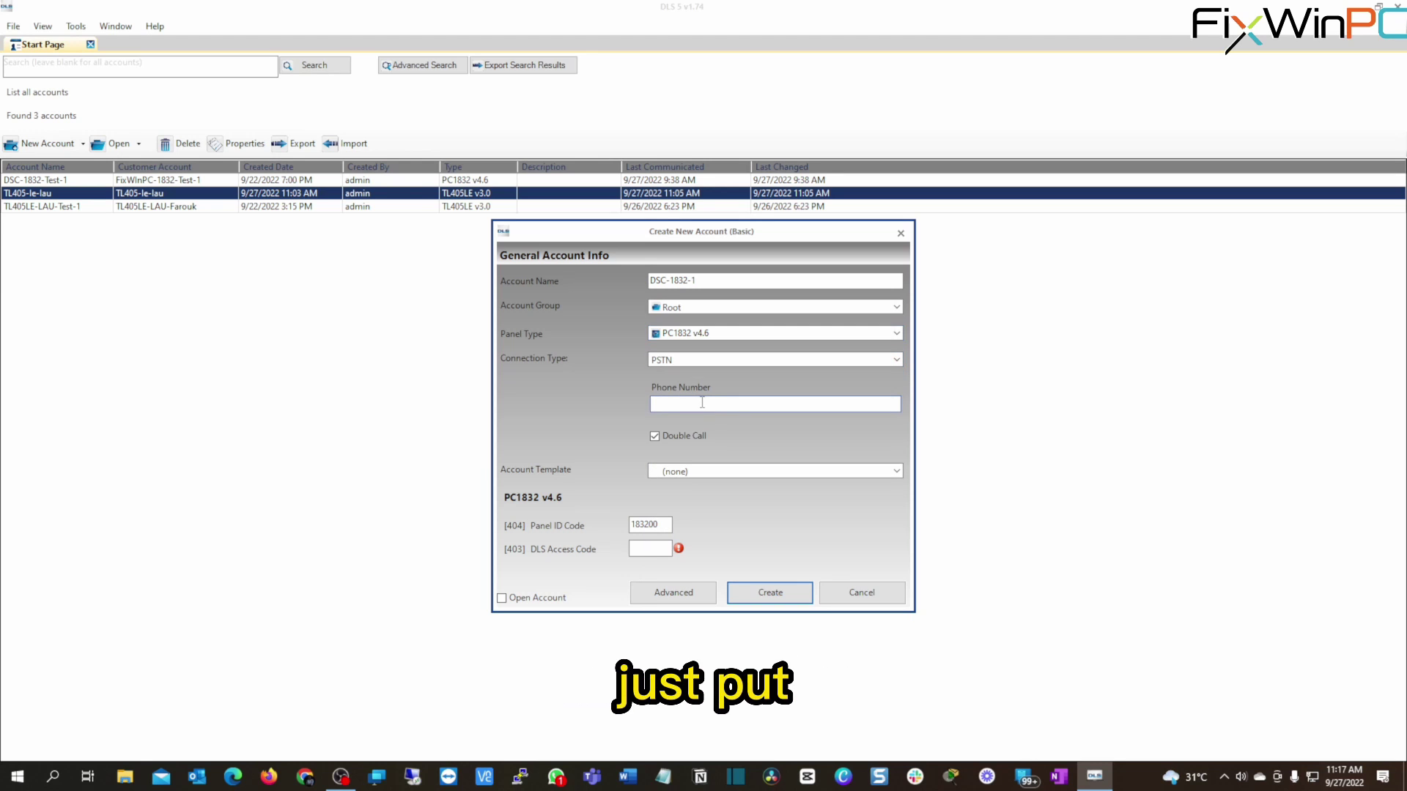
{"action": "type", "text": "123456789"}
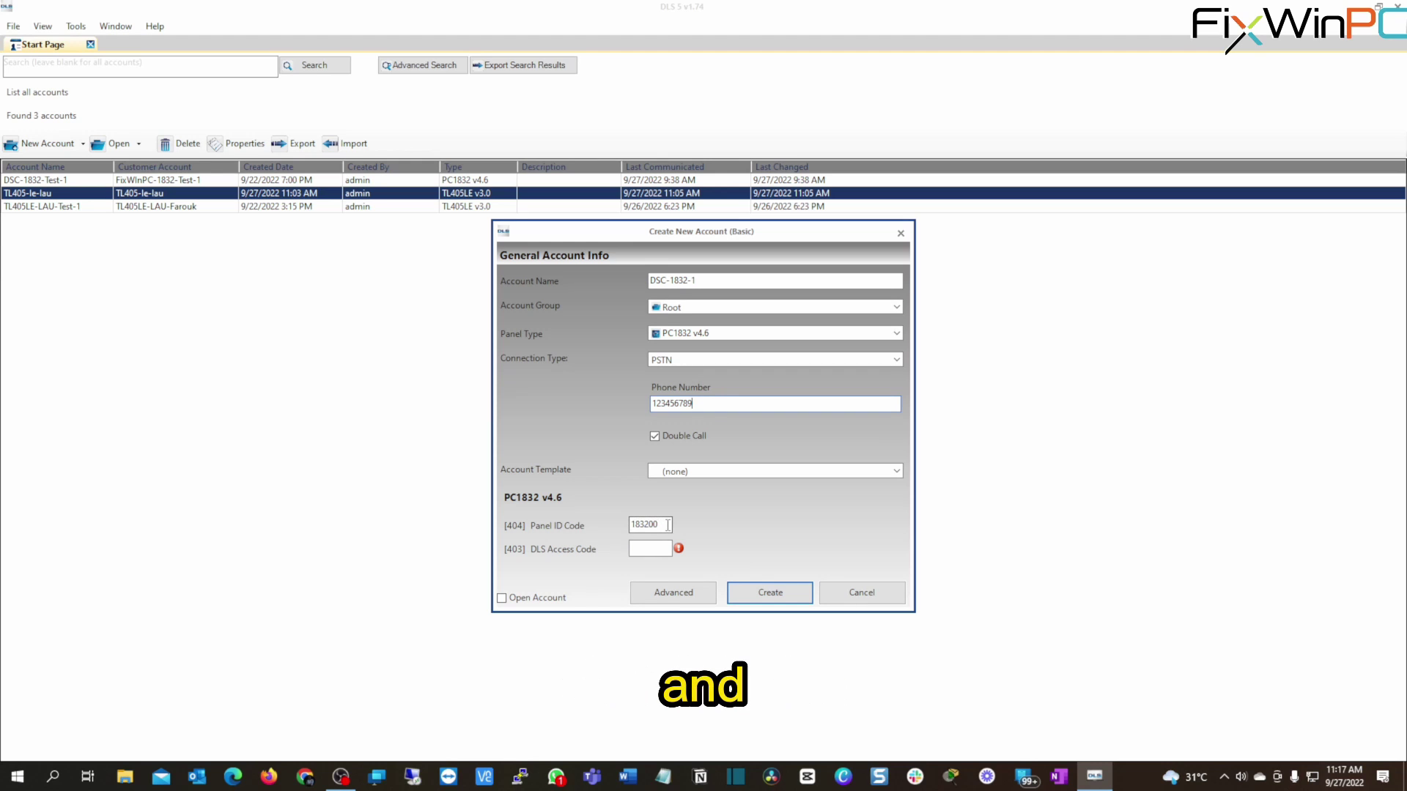
{"action": "mouse_move", "coordinate": [595, 554]}
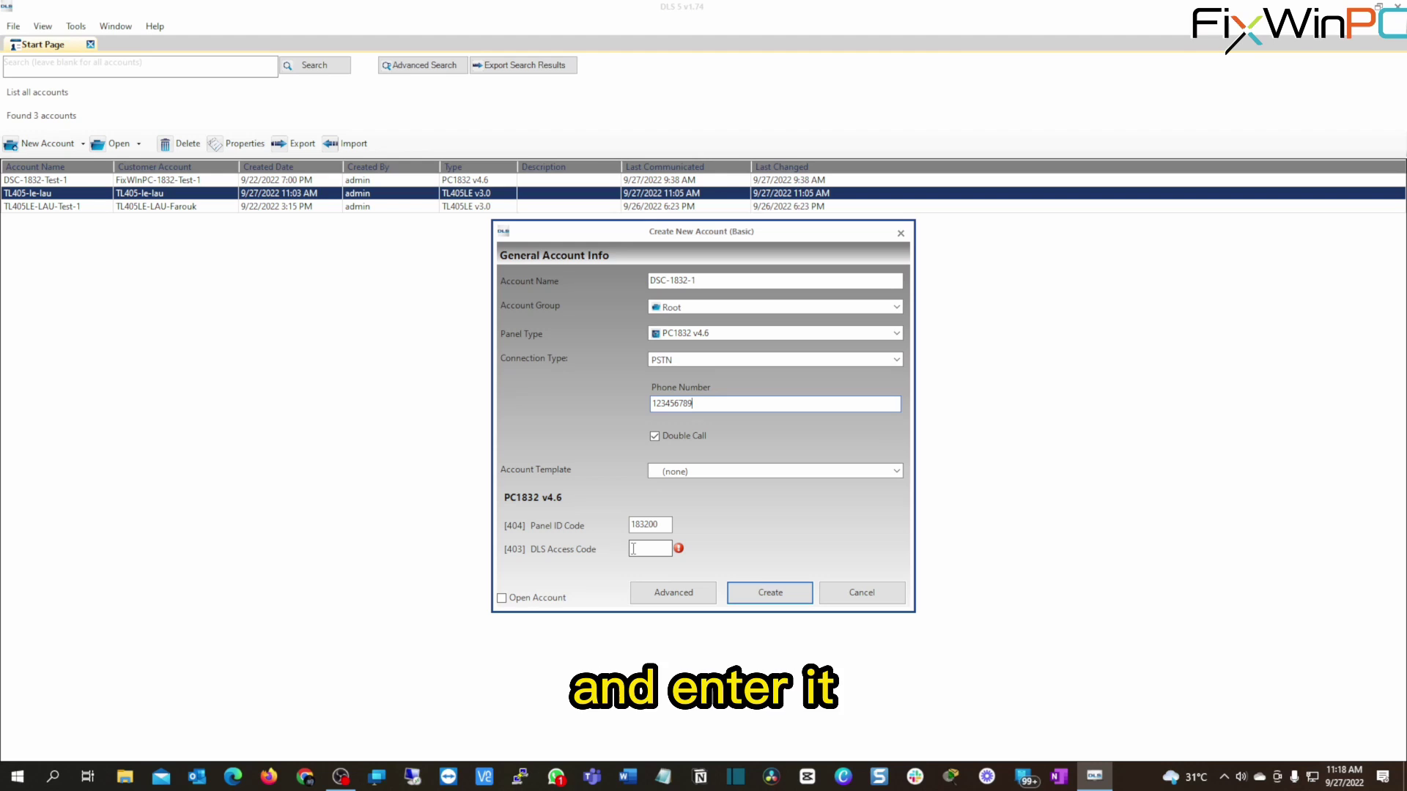
Enter the six-character DLS Access Code and create the DSC-1832-1 account.
{"action": "left_click", "coordinate": [633, 549]}
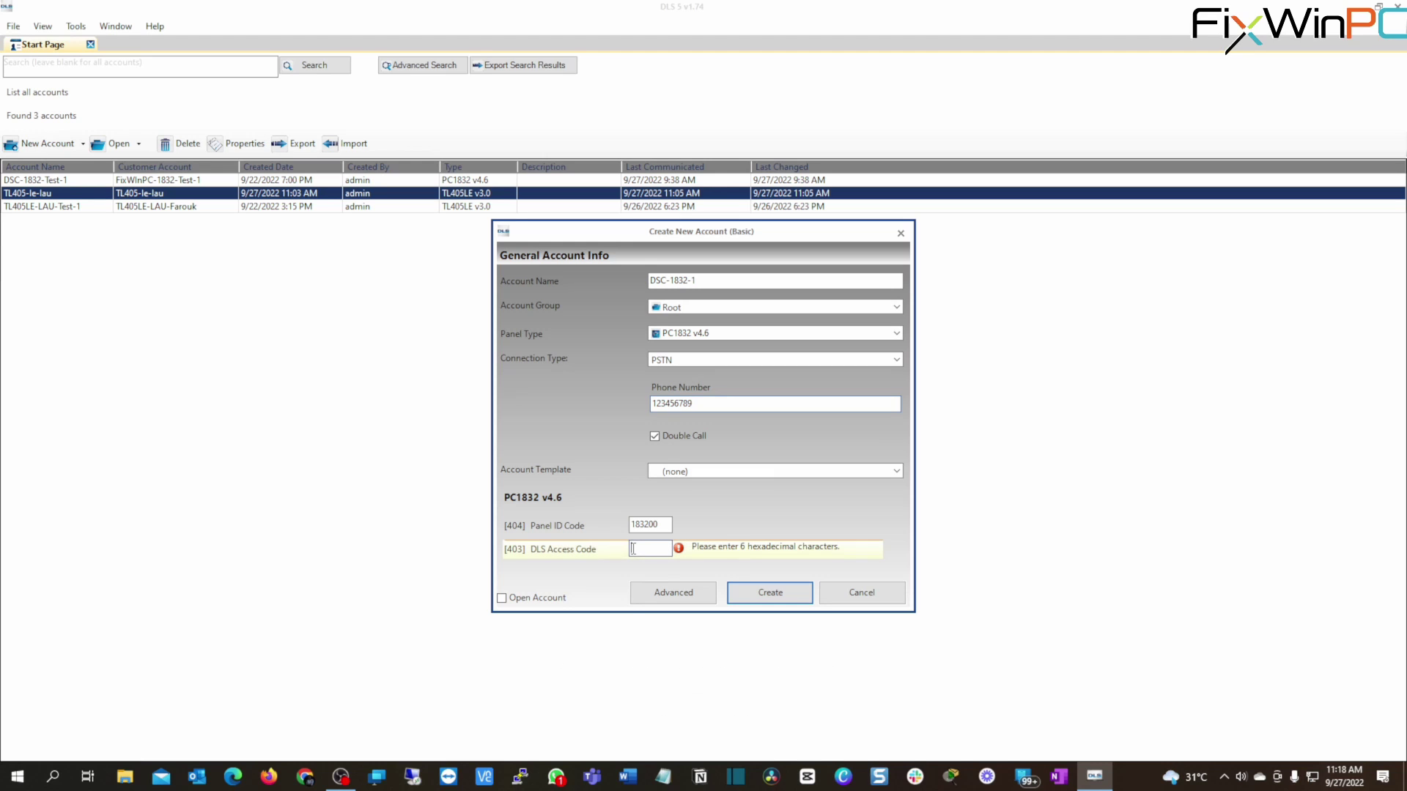
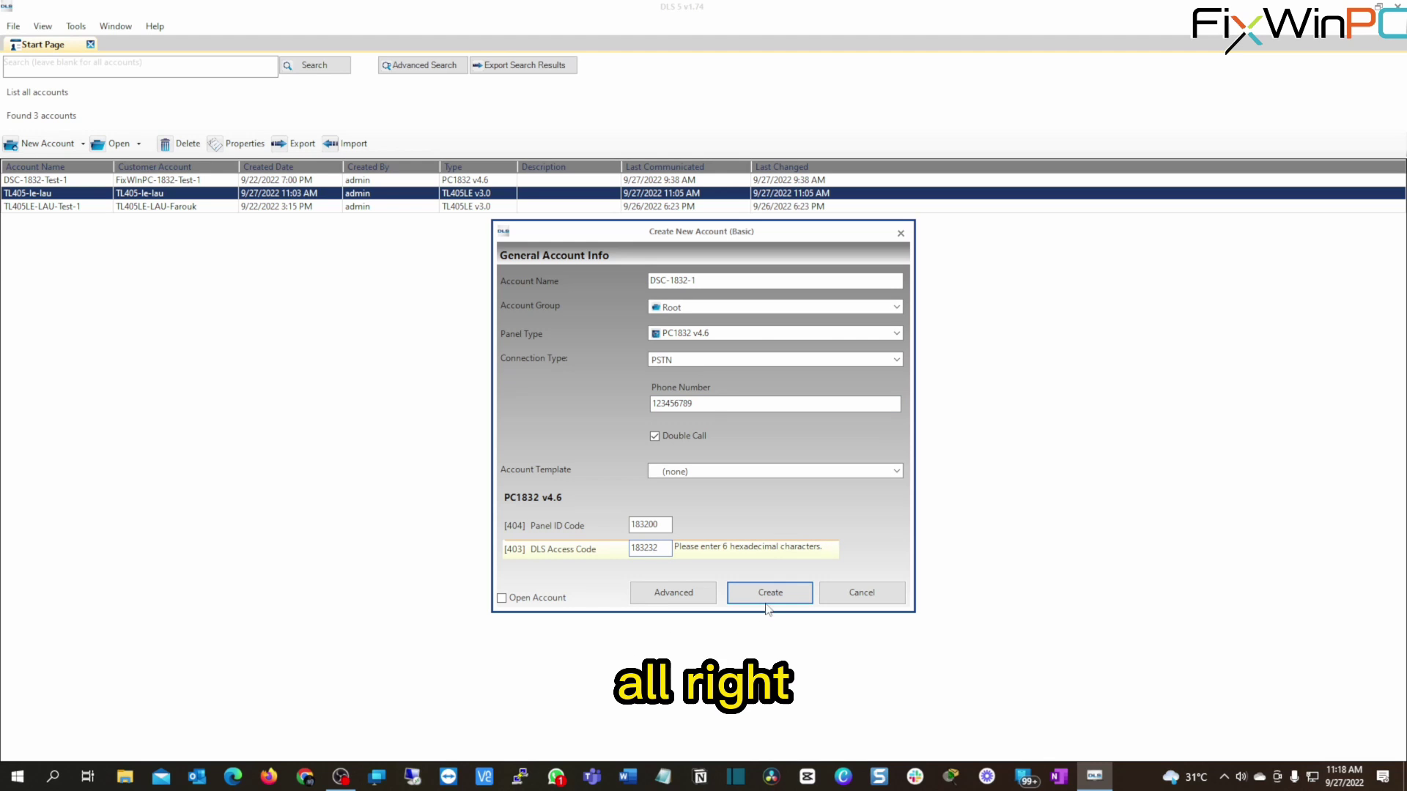
{"action": "left_click", "coordinate": [771, 593]}
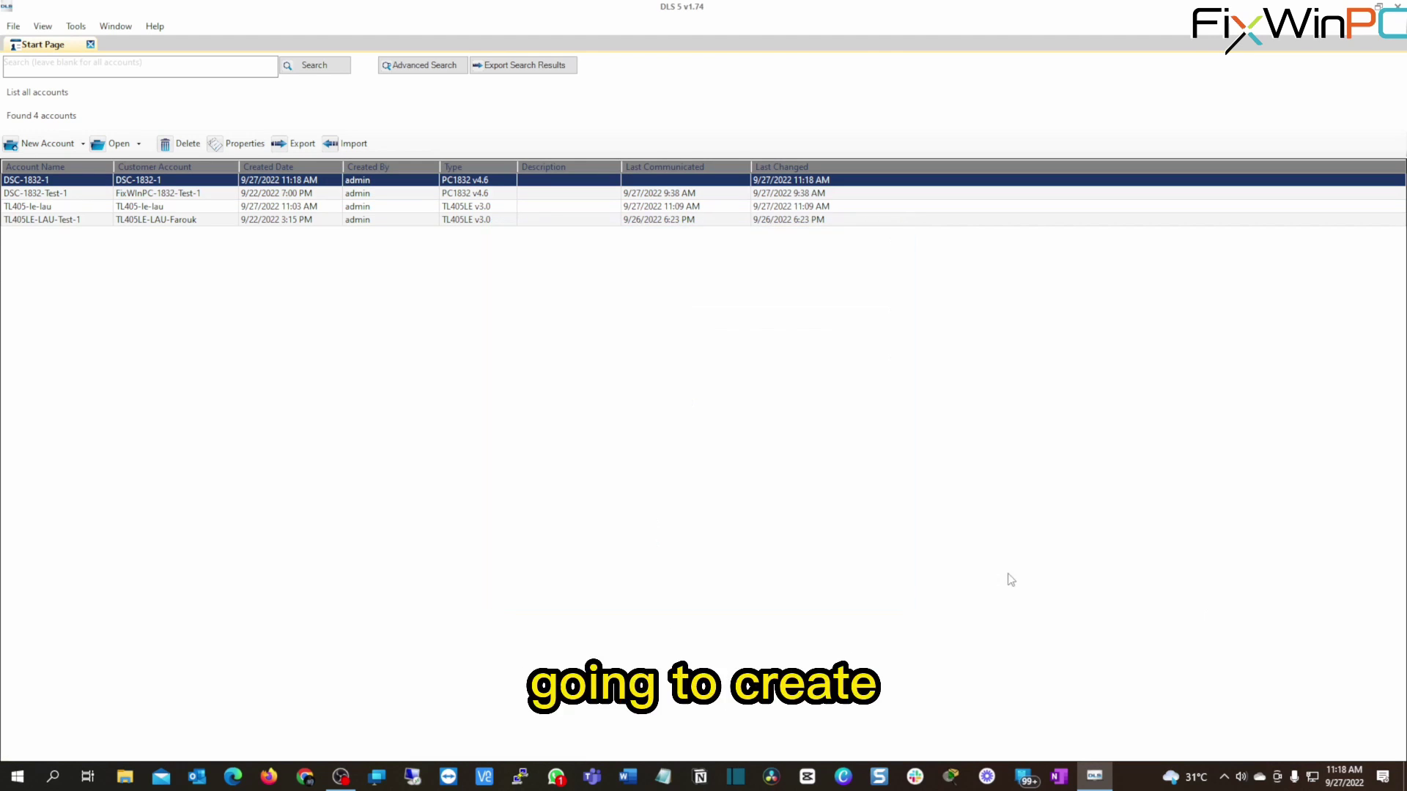
Open the DSC-1832-1 account and set its Global Upload connection type to PC-Link.
{"action": "double_click", "coordinate": [56, 183]}
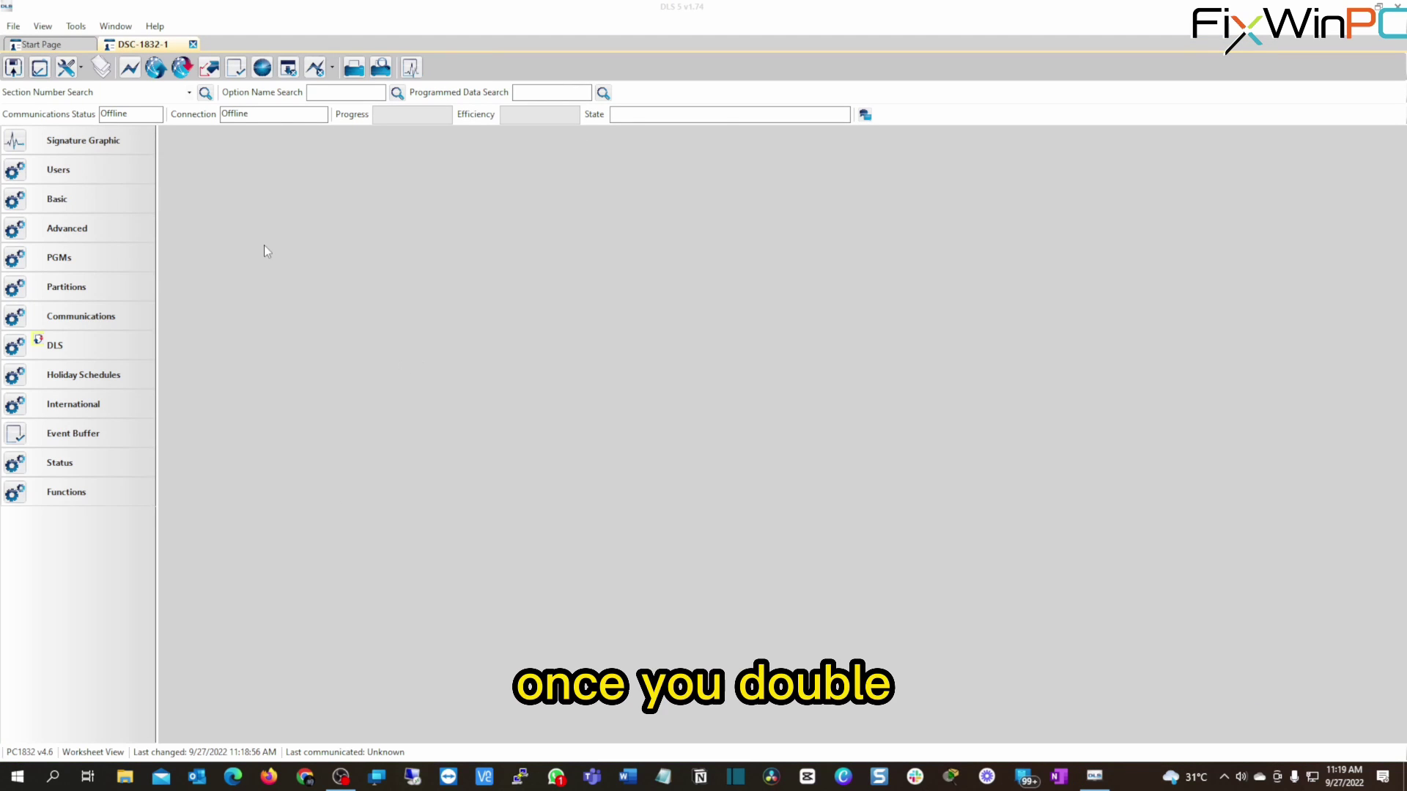
{"action": "left_click", "coordinate": [156, 71]}
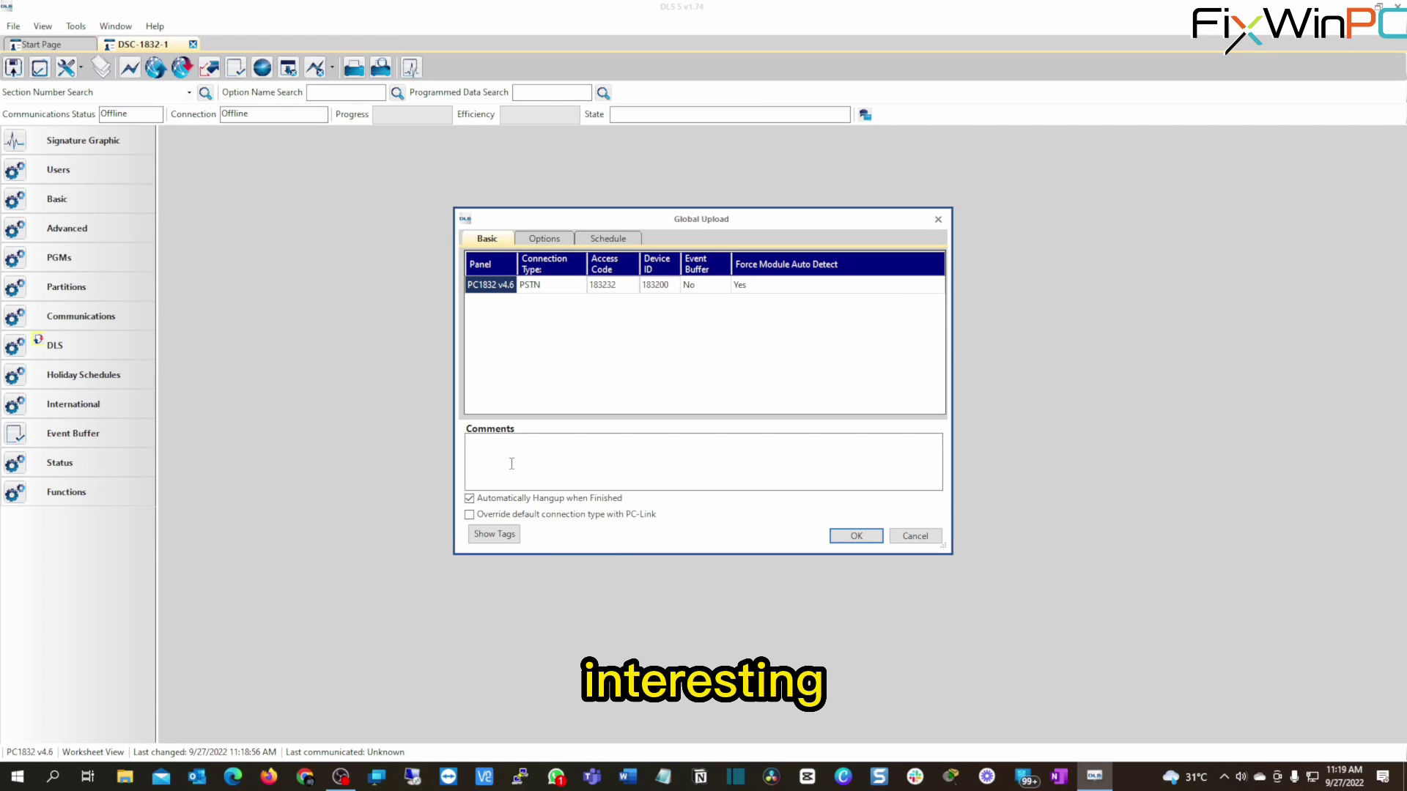
{"action": "left_click", "coordinate": [568, 292]}
{"action": "left_click", "coordinate": [567, 292]}
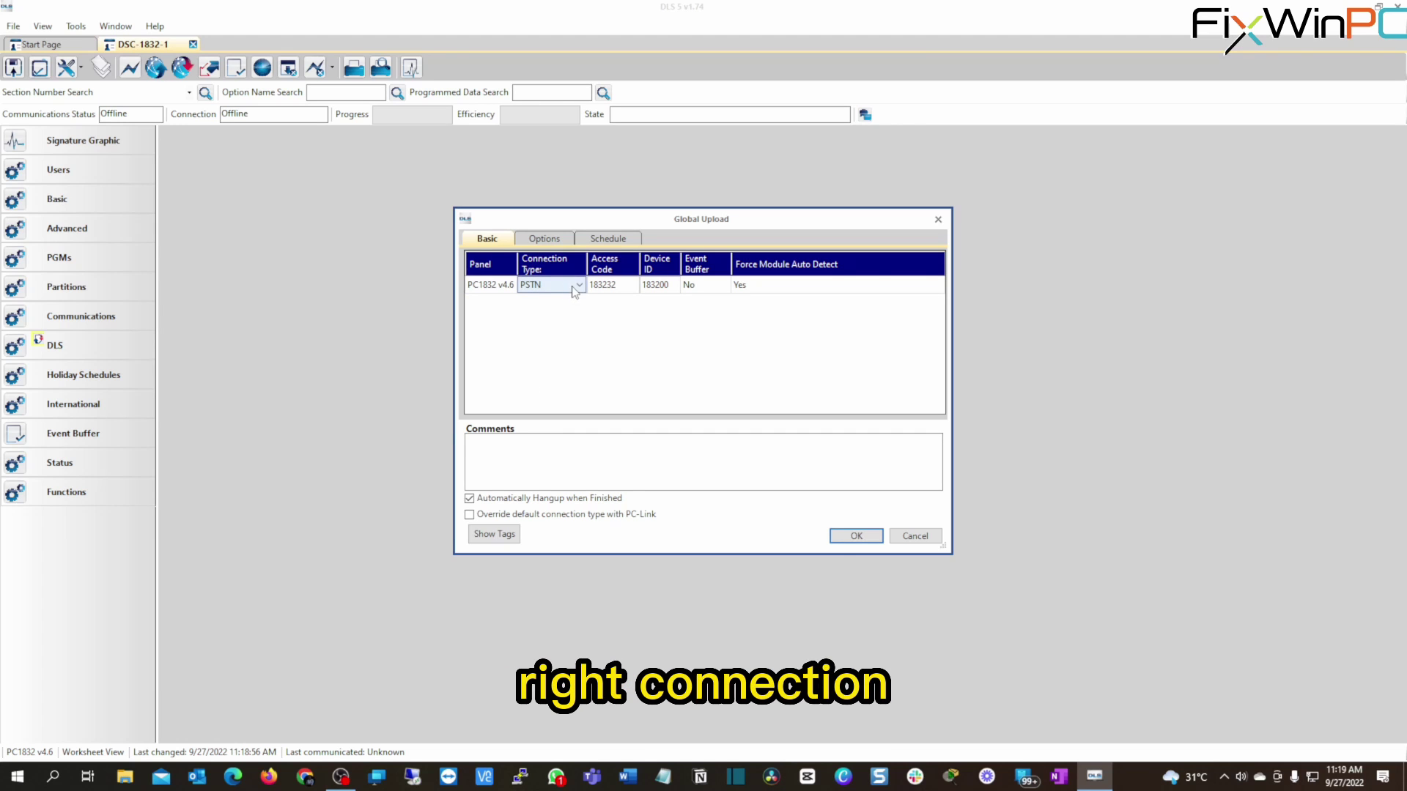
{"action": "left_click", "coordinate": [578, 287]}
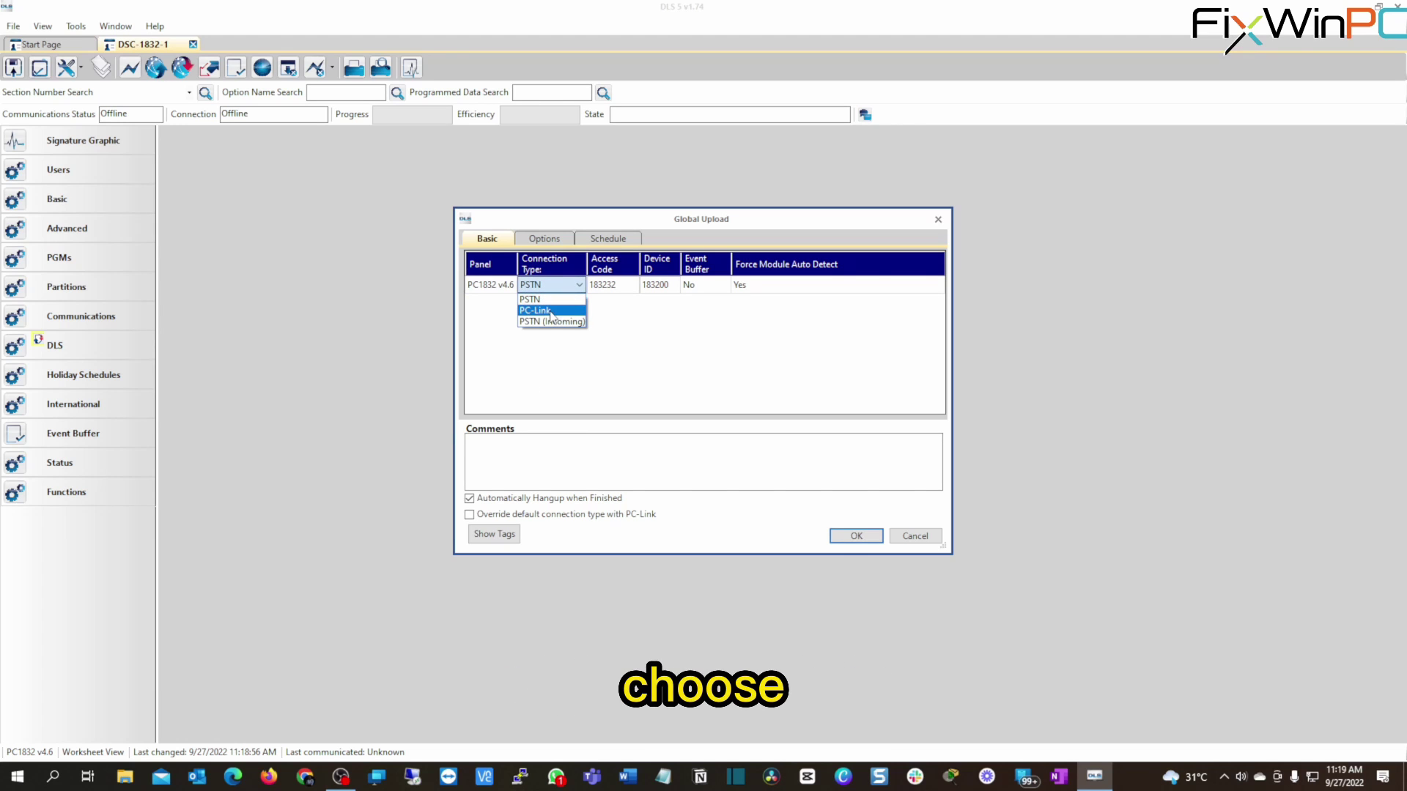
{"action": "left_click", "coordinate": [561, 311]}
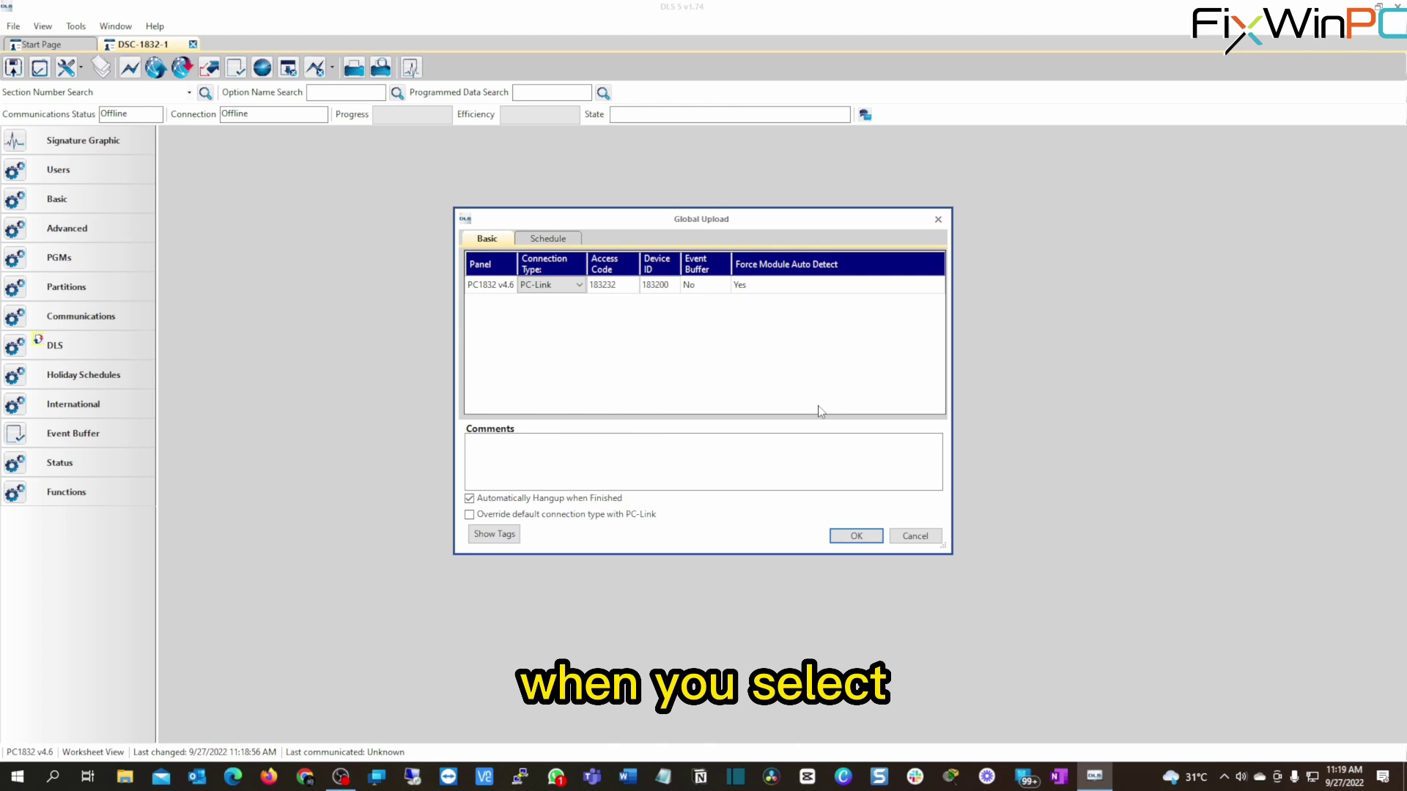
Confirm the global upload and let it finish in 00:01:57.
{"action": "left_click", "coordinate": [856, 536]}
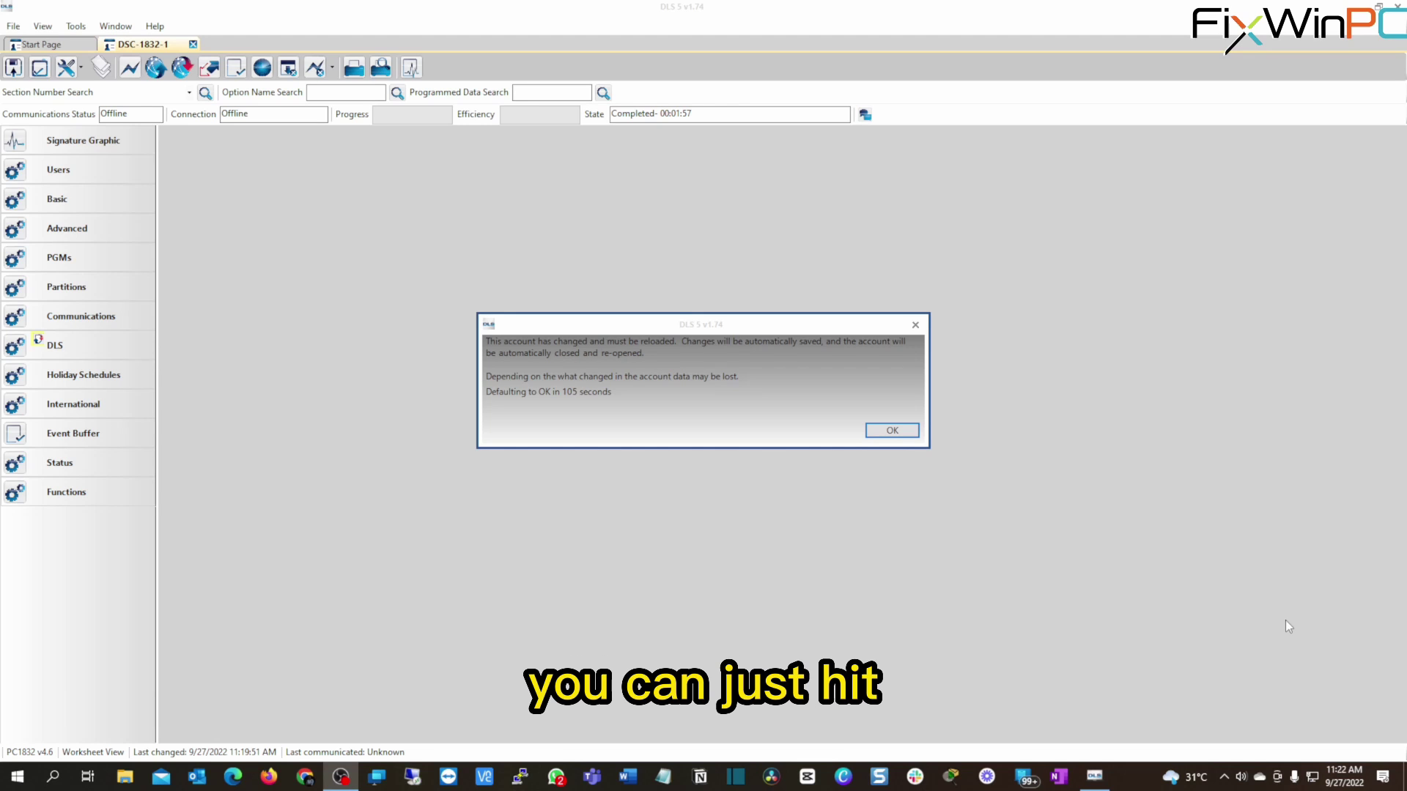
Reload the account, show its Signature Graphic, and inspect the PK5500 and Zone Expander 1 icons.
{"action": "left_click", "coordinate": [900, 432]}
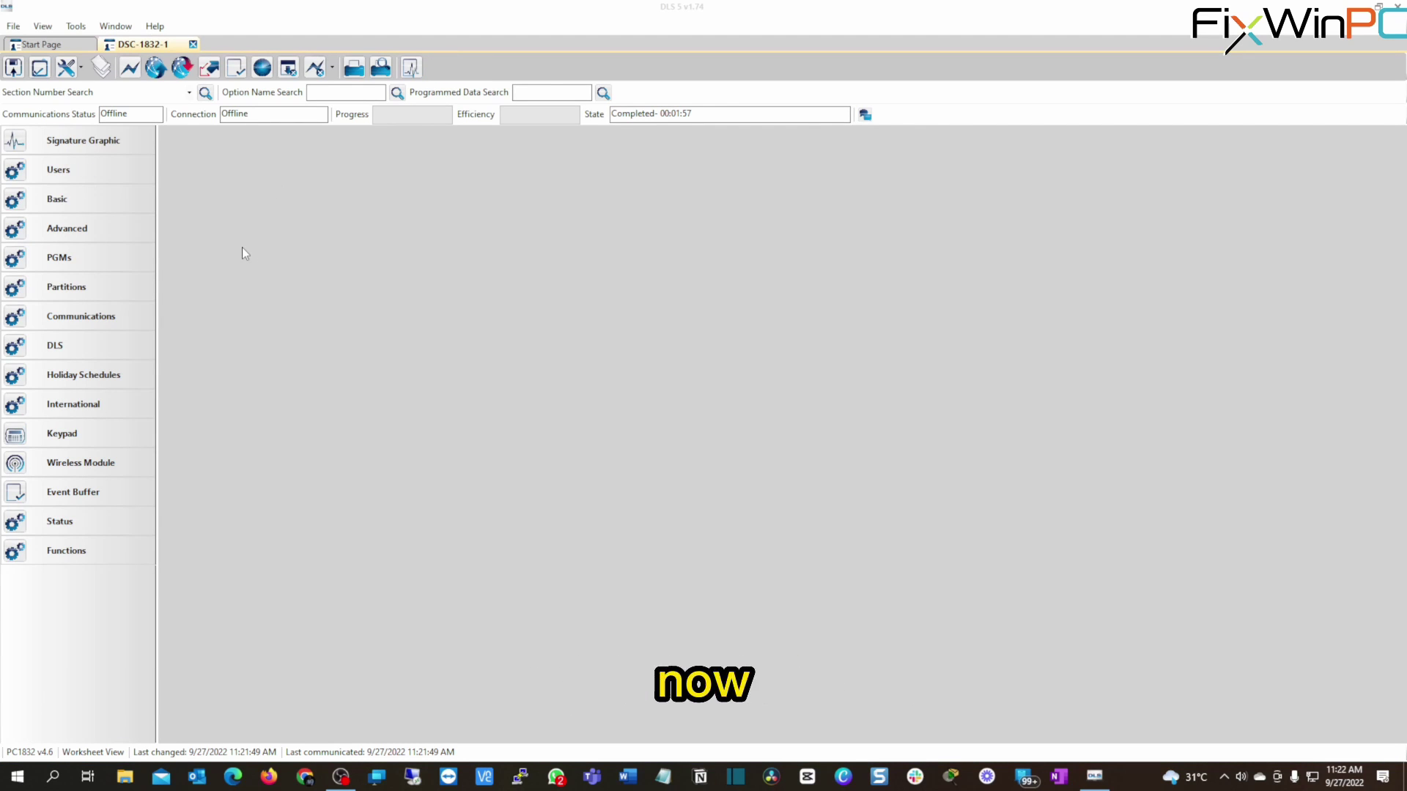
{"action": "left_click", "coordinate": [73, 144]}
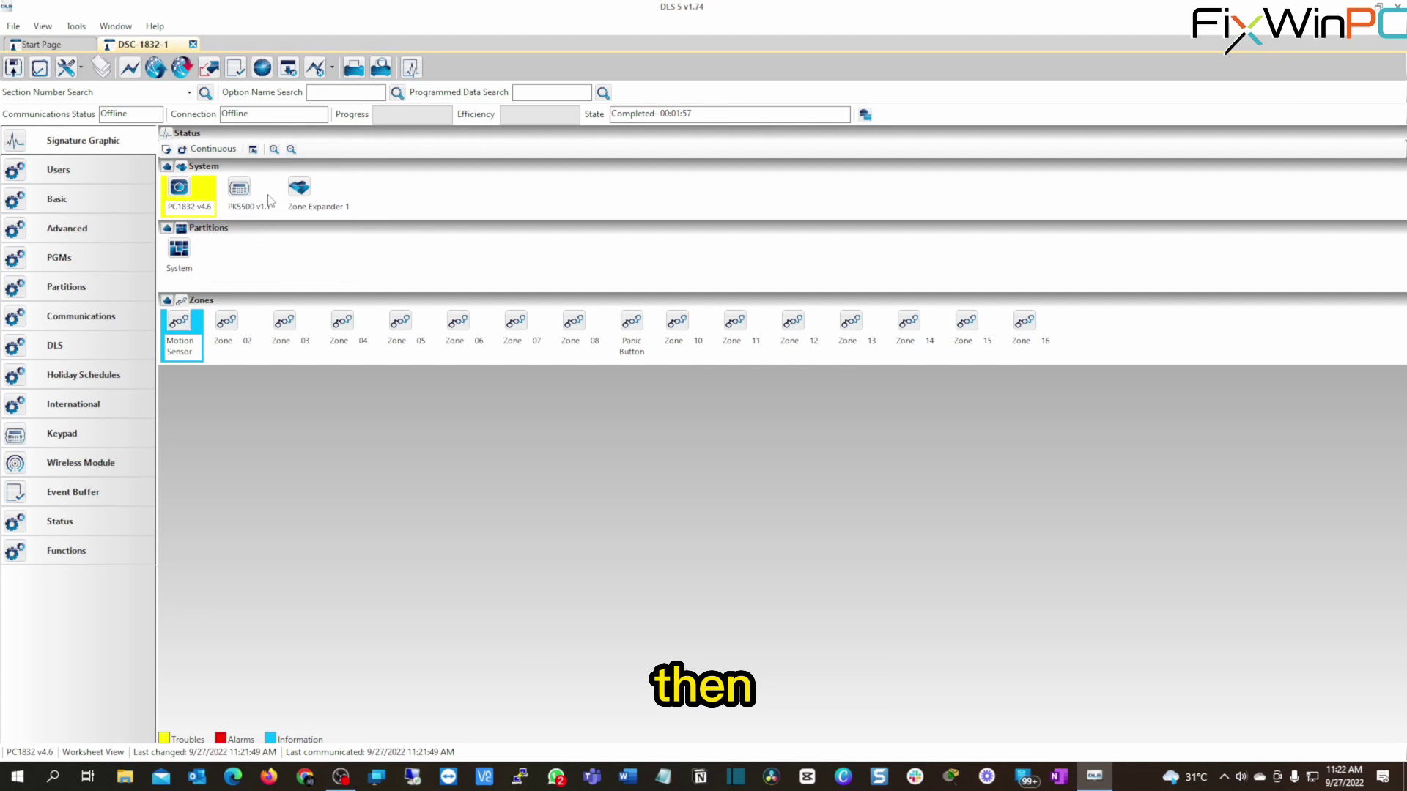
{"action": "right_click", "coordinate": [244, 198]}
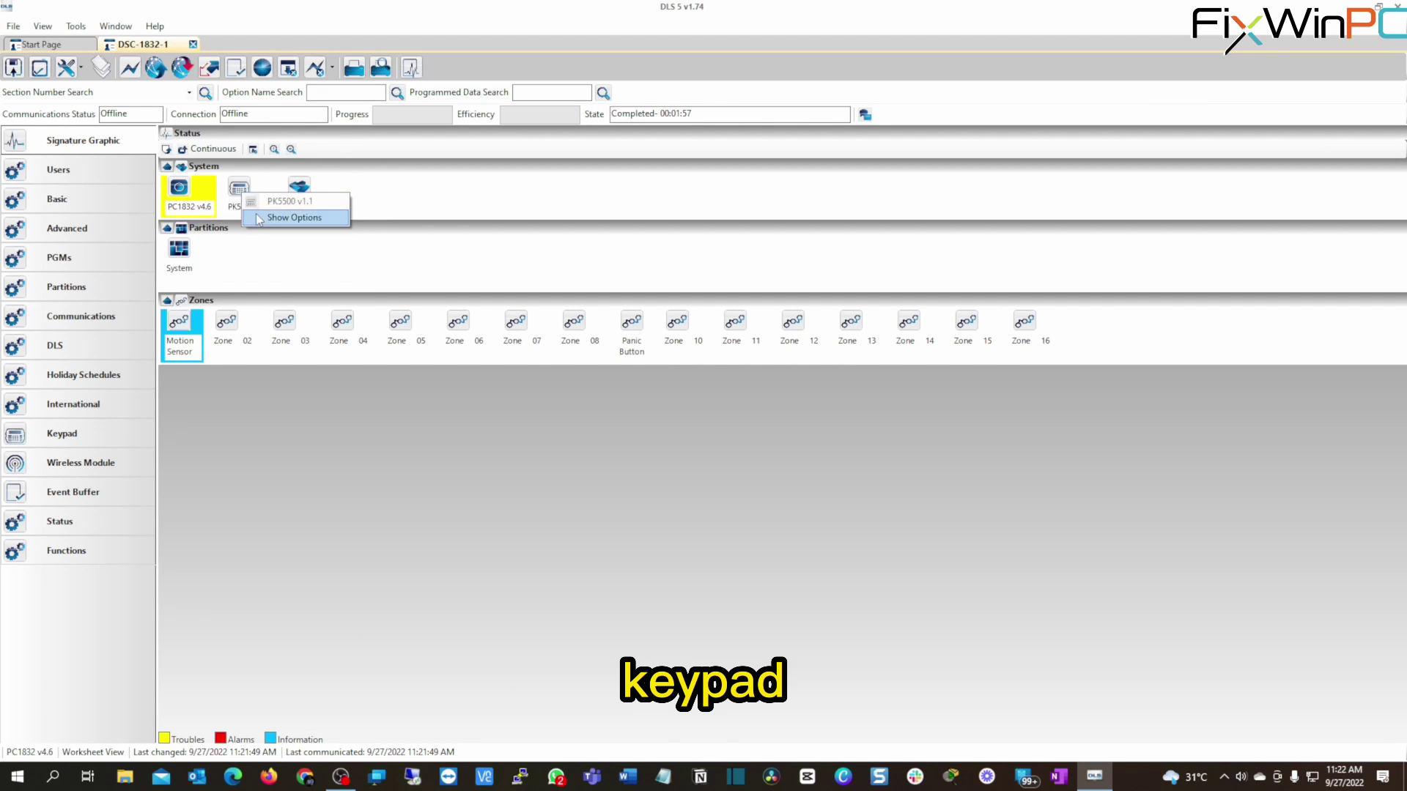
{"action": "left_click", "coordinate": [306, 242]}
{"action": "mouse_move", "coordinate": [304, 196]}
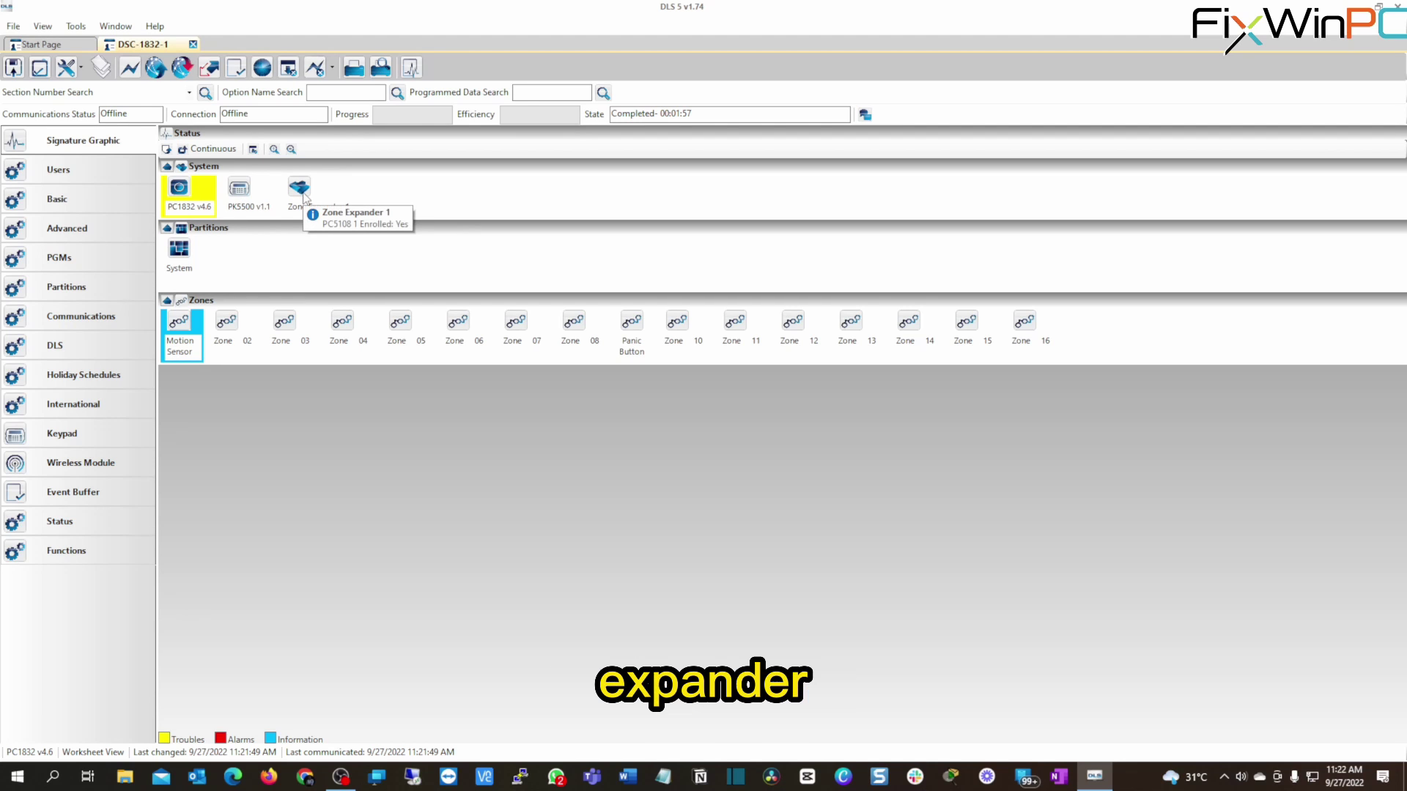
{"action": "right_click", "coordinate": [306, 205]}
{"action": "left_click", "coordinate": [426, 278]}
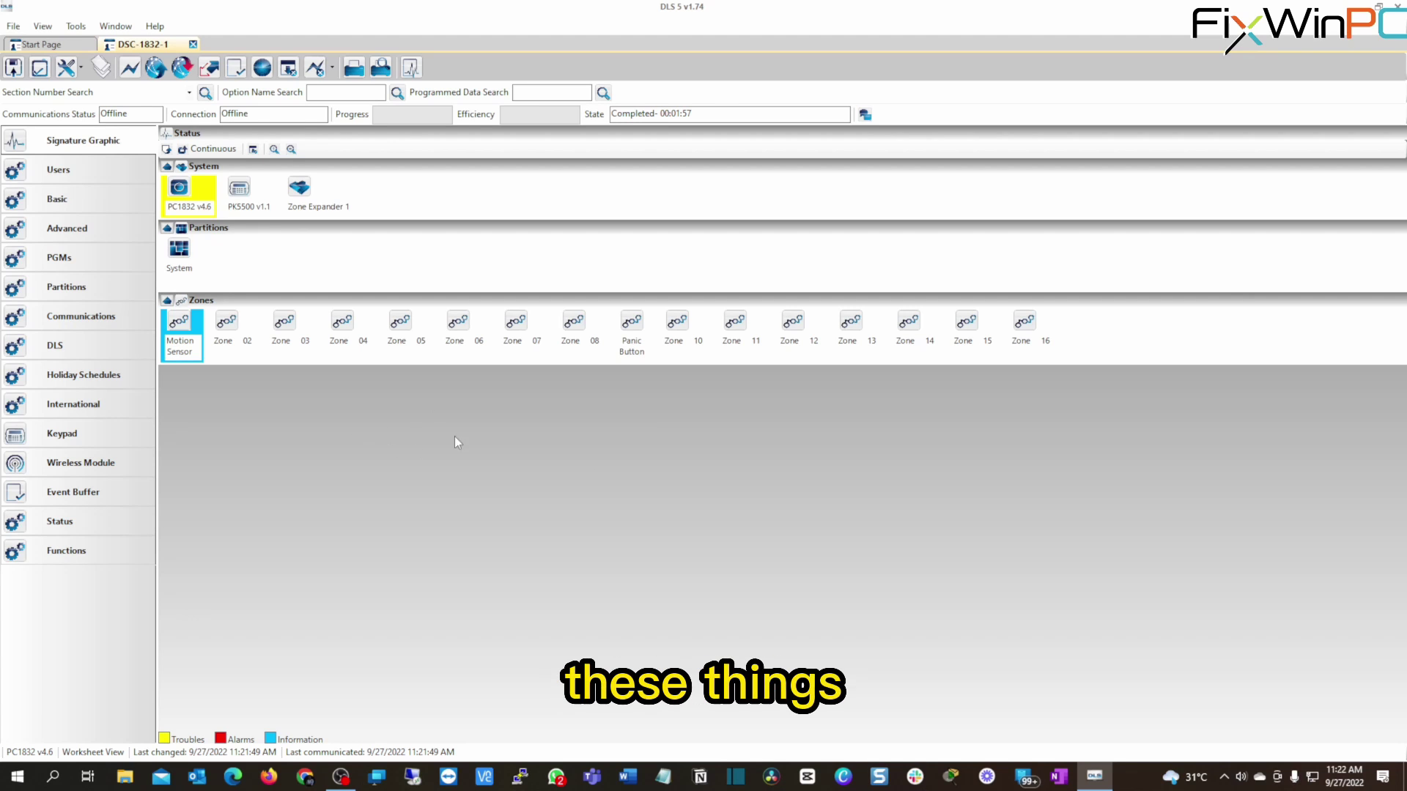
{"action": "left_click", "coordinate": [80, 181]}
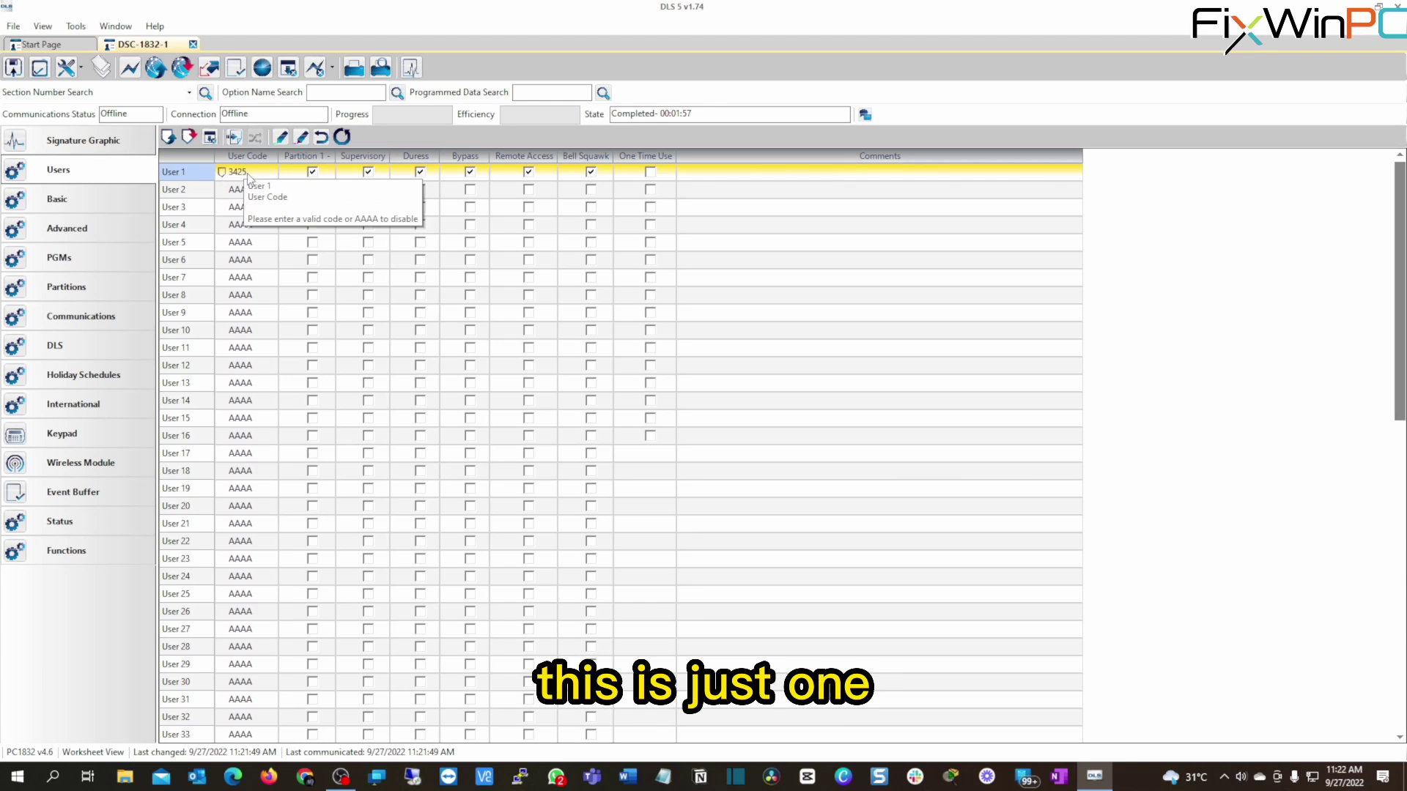
{"action": "scroll", "coordinate": [242, 531], "scroll_direction": "down", "scroll_amount": 10}
{"action": "scroll", "coordinate": [243, 543], "scroll_direction": "down", "scroll_amount": 3}
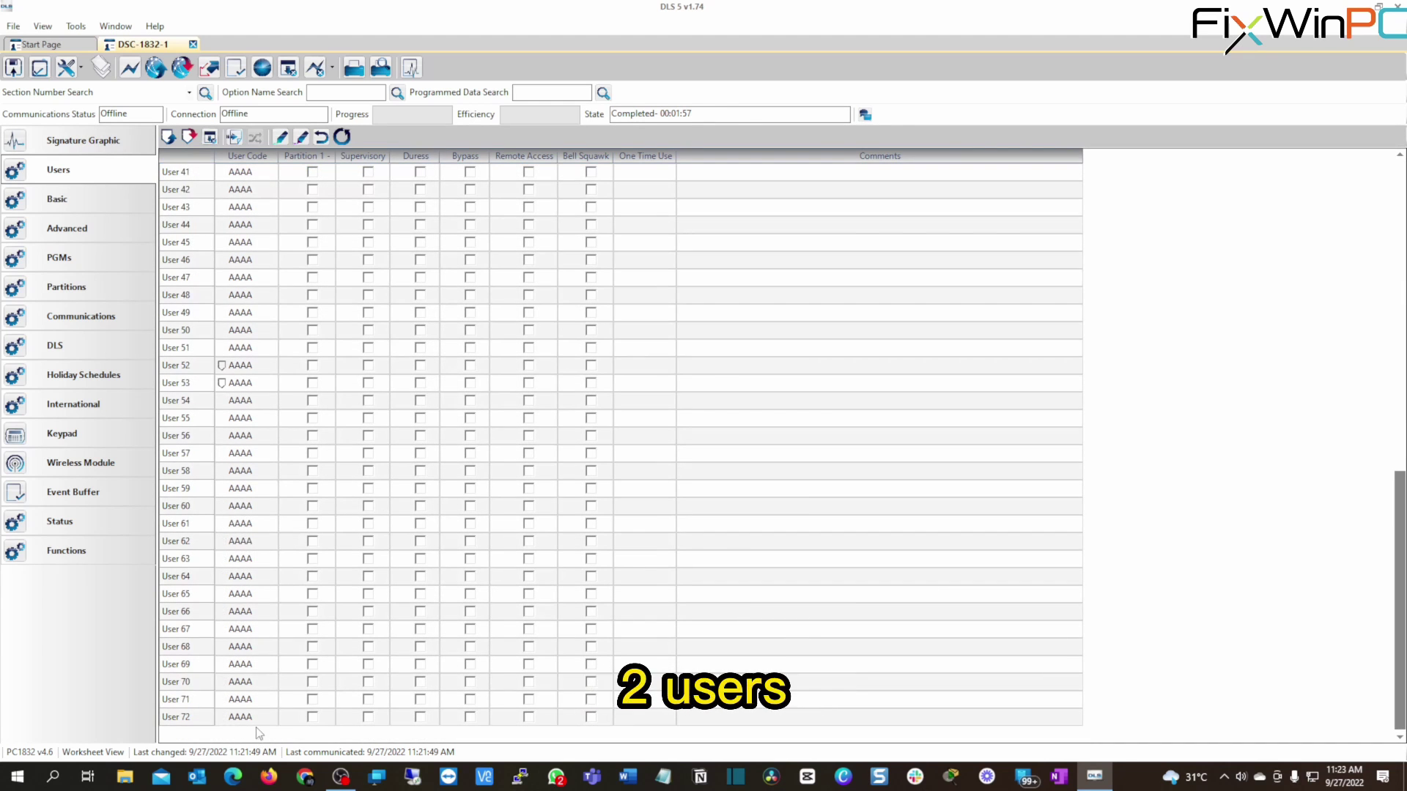
{"action": "scroll", "coordinate": [271, 327], "scroll_direction": "up", "scroll_amount": 13}
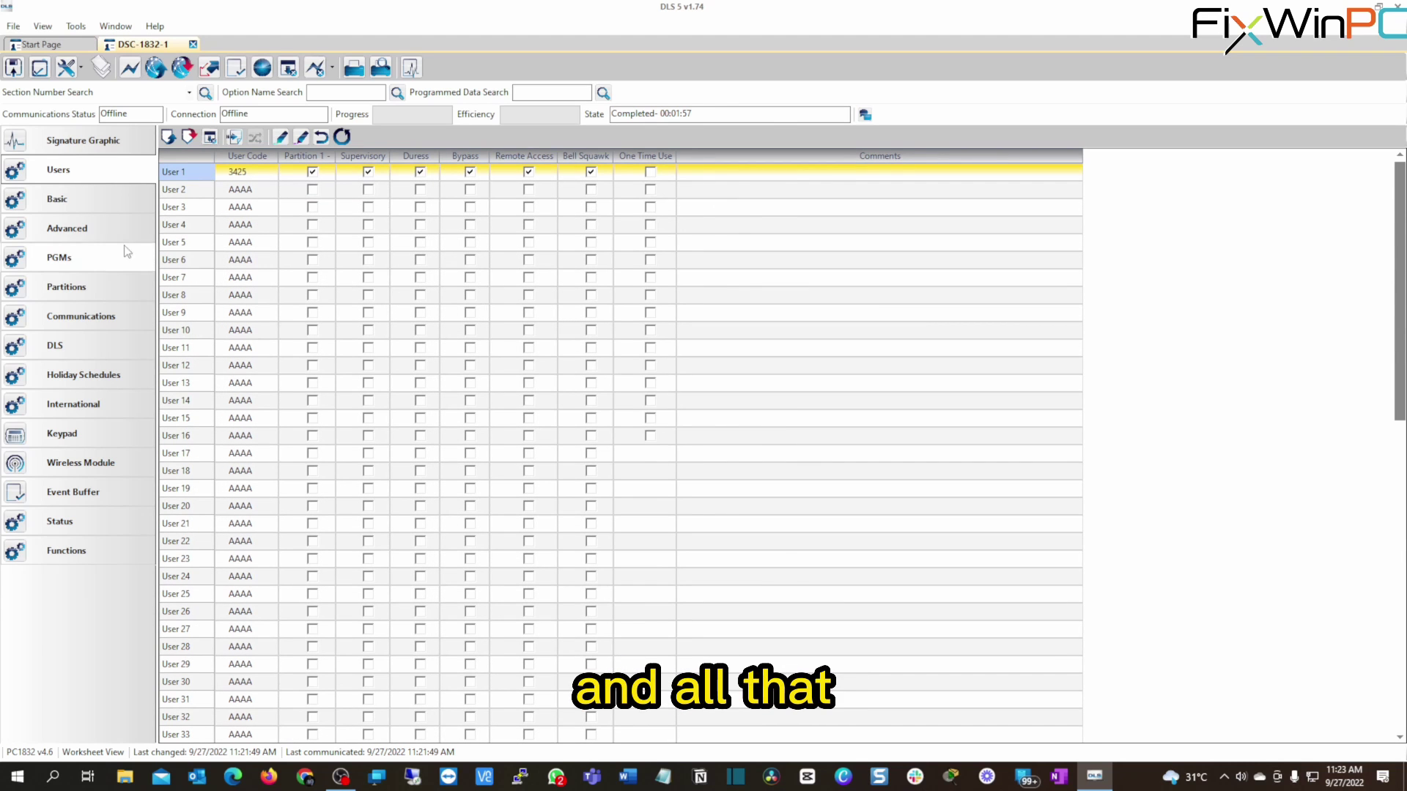
Show the Basic programming sections and widen the section list to reveal full names.
{"action": "left_click", "coordinate": [77, 208]}
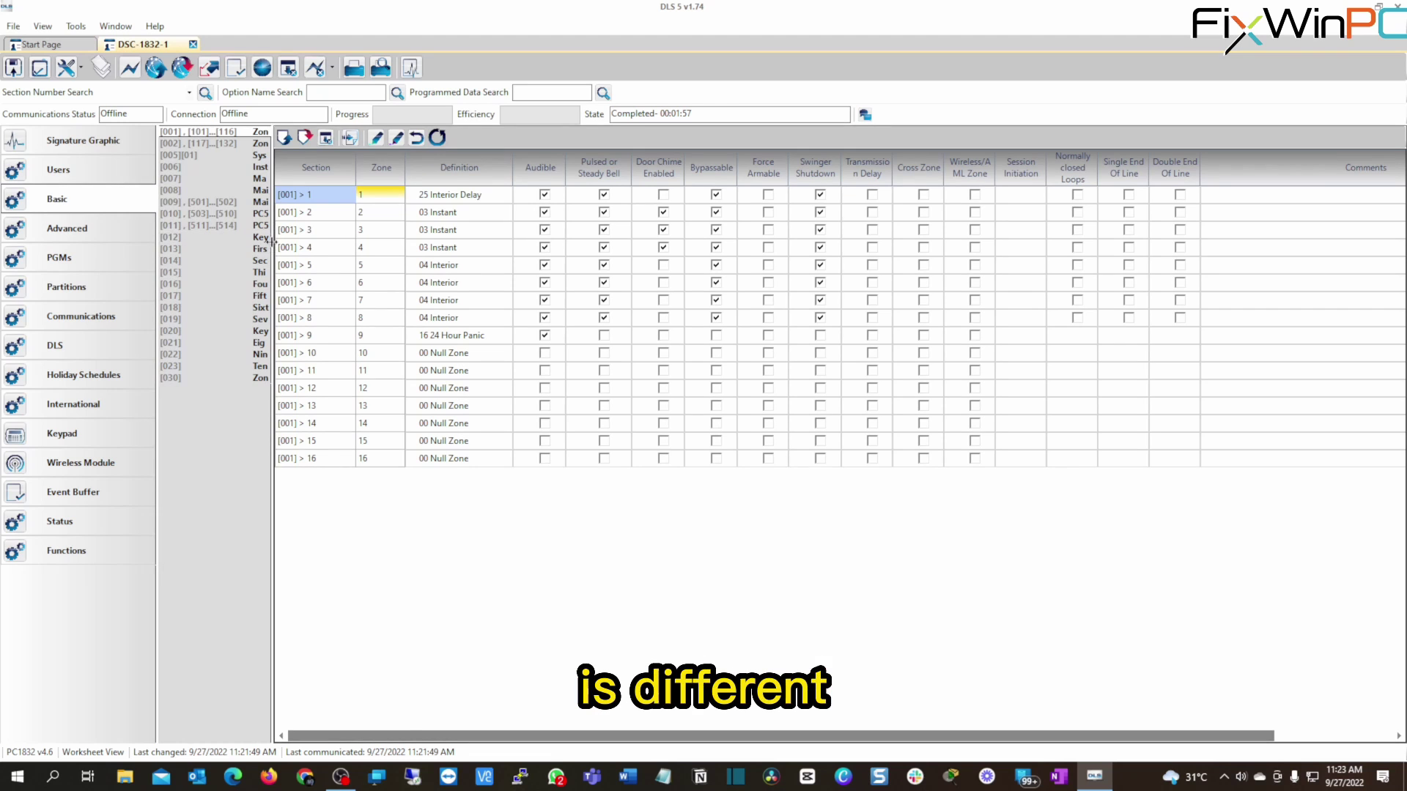
{"action": "left_click_drag", "start_coordinate": [272, 242], "coordinate": [409, 242]}
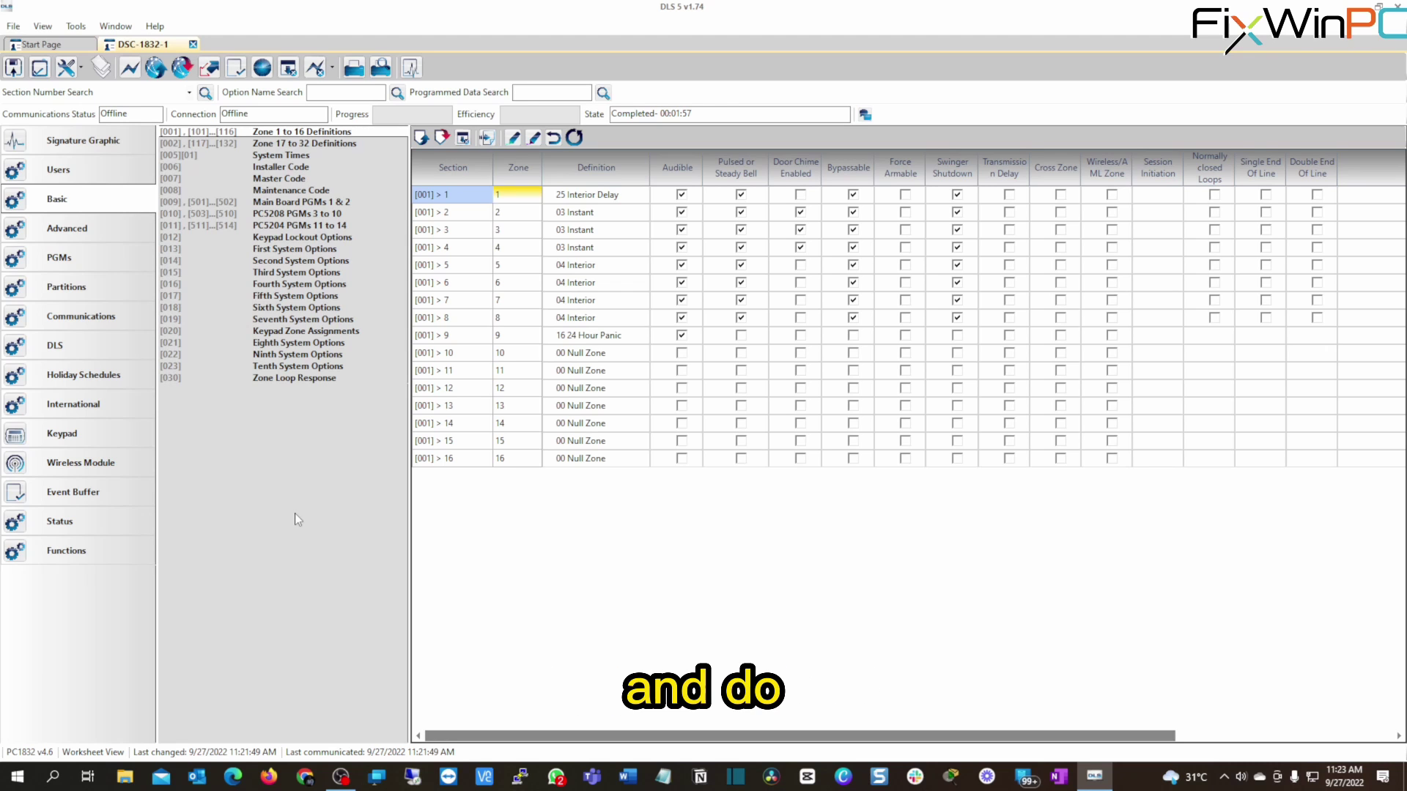
In Communications, search section 403 and open DLS Access Code, then close the search results.
{"action": "left_click", "coordinate": [81, 316]}
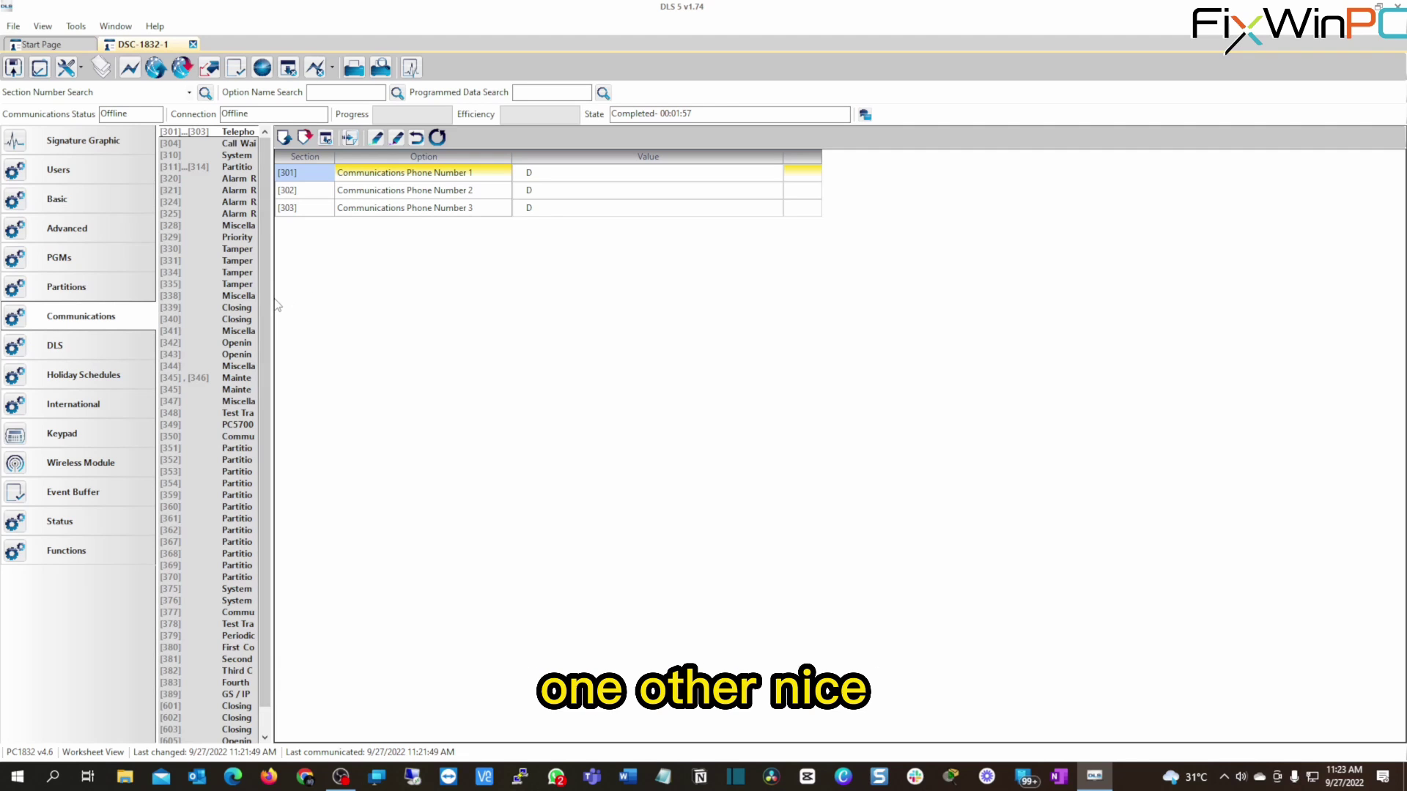
{"action": "left_click_drag", "start_coordinate": [271, 300], "coordinate": [382, 297]}
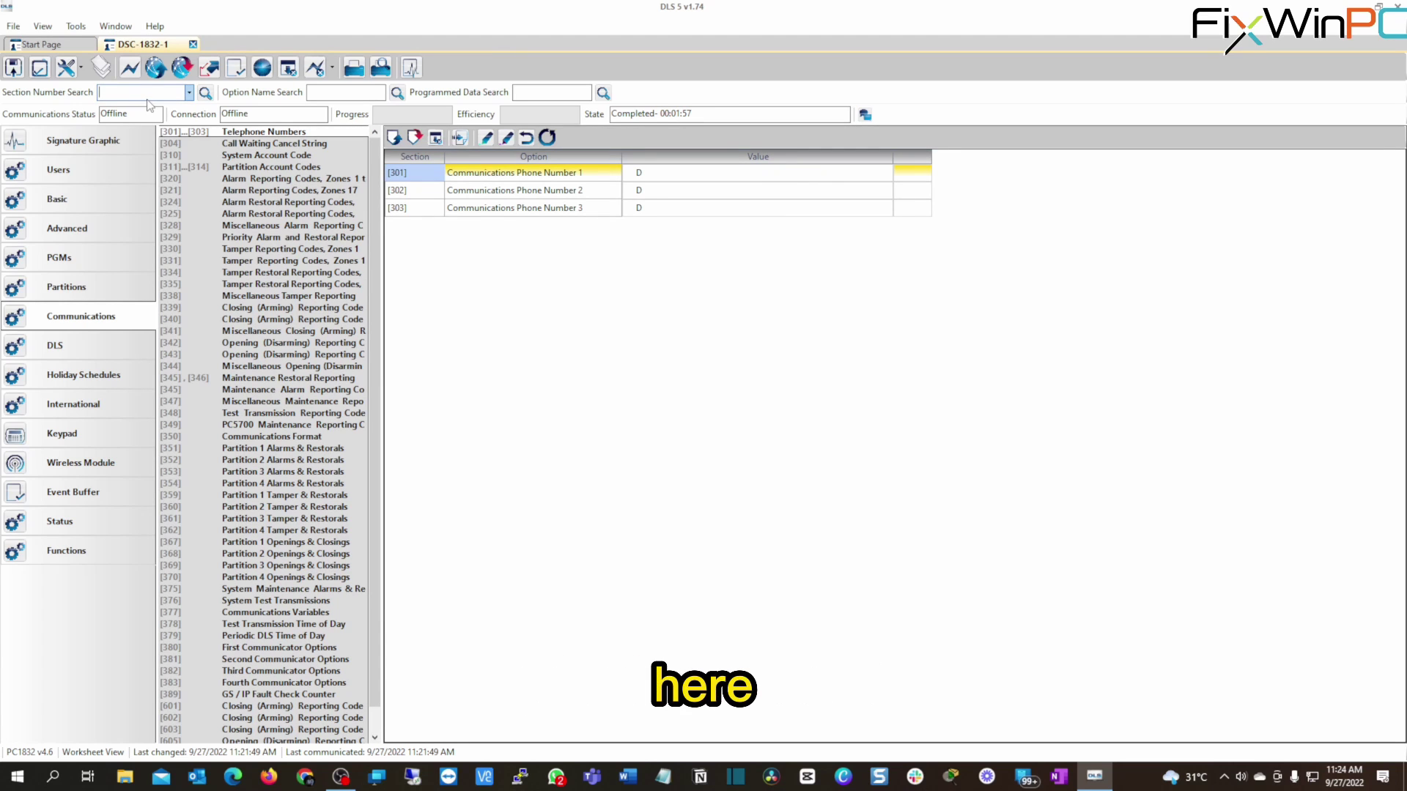
{"action": "type", "text": "403"}
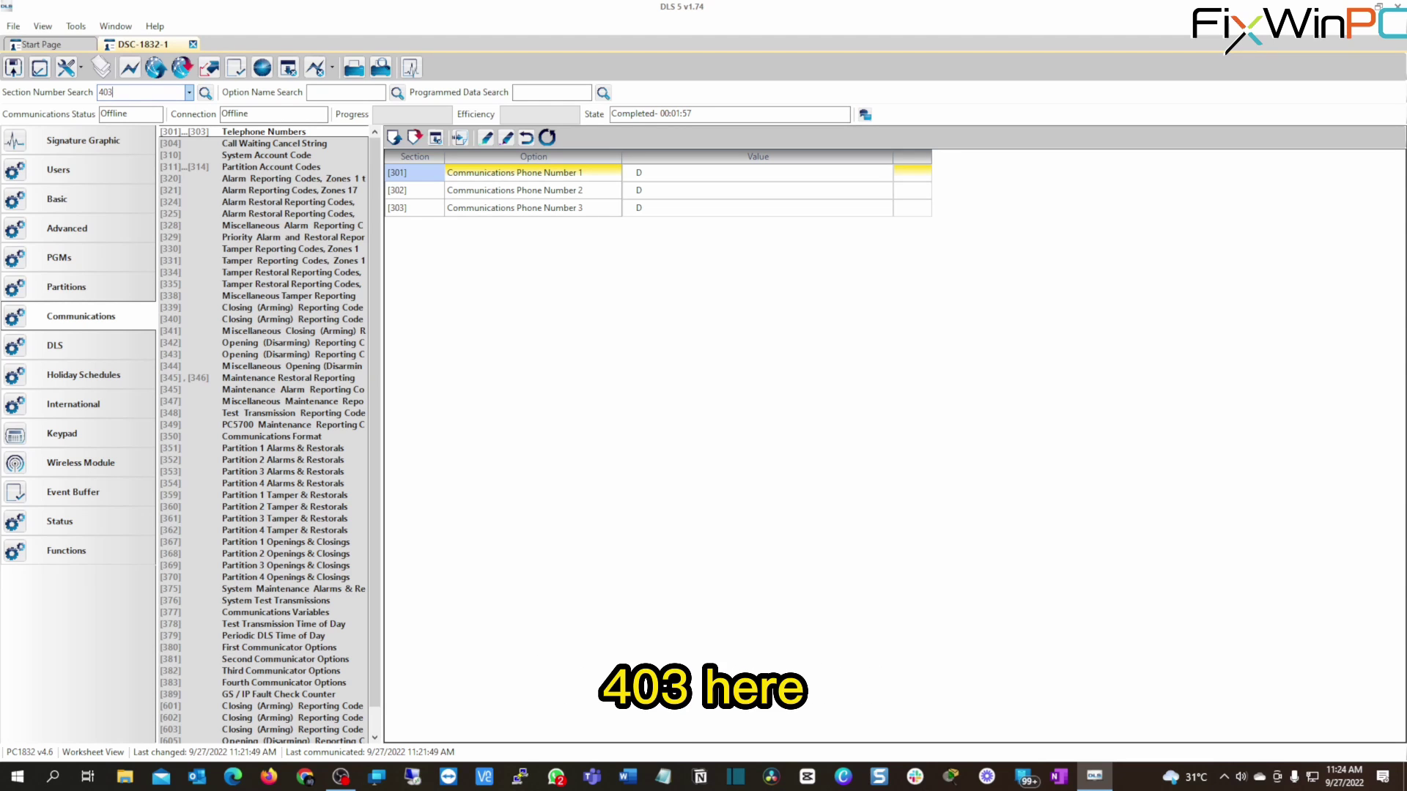
{"action": "key", "text": "Return"}
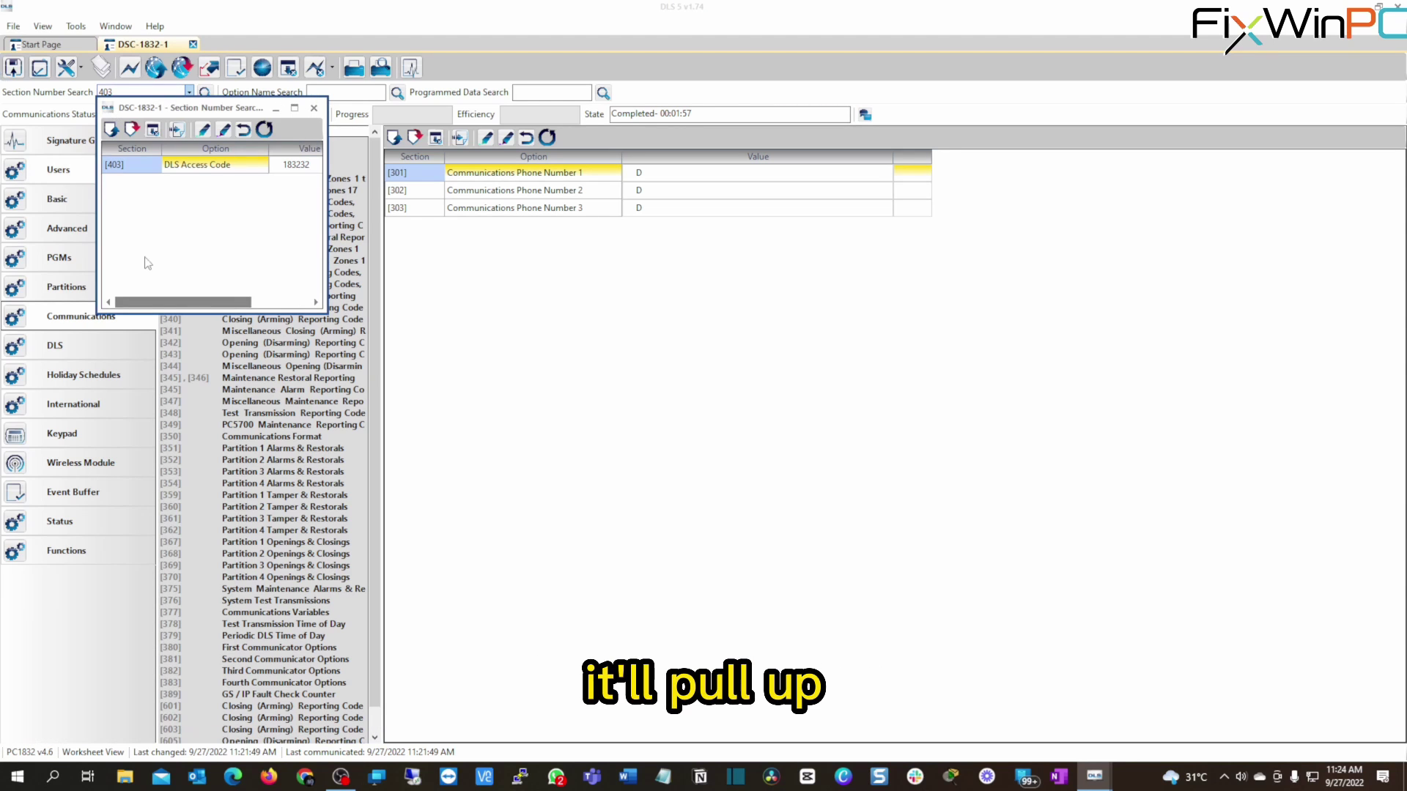
{"action": "double_click", "coordinate": [205, 171]}
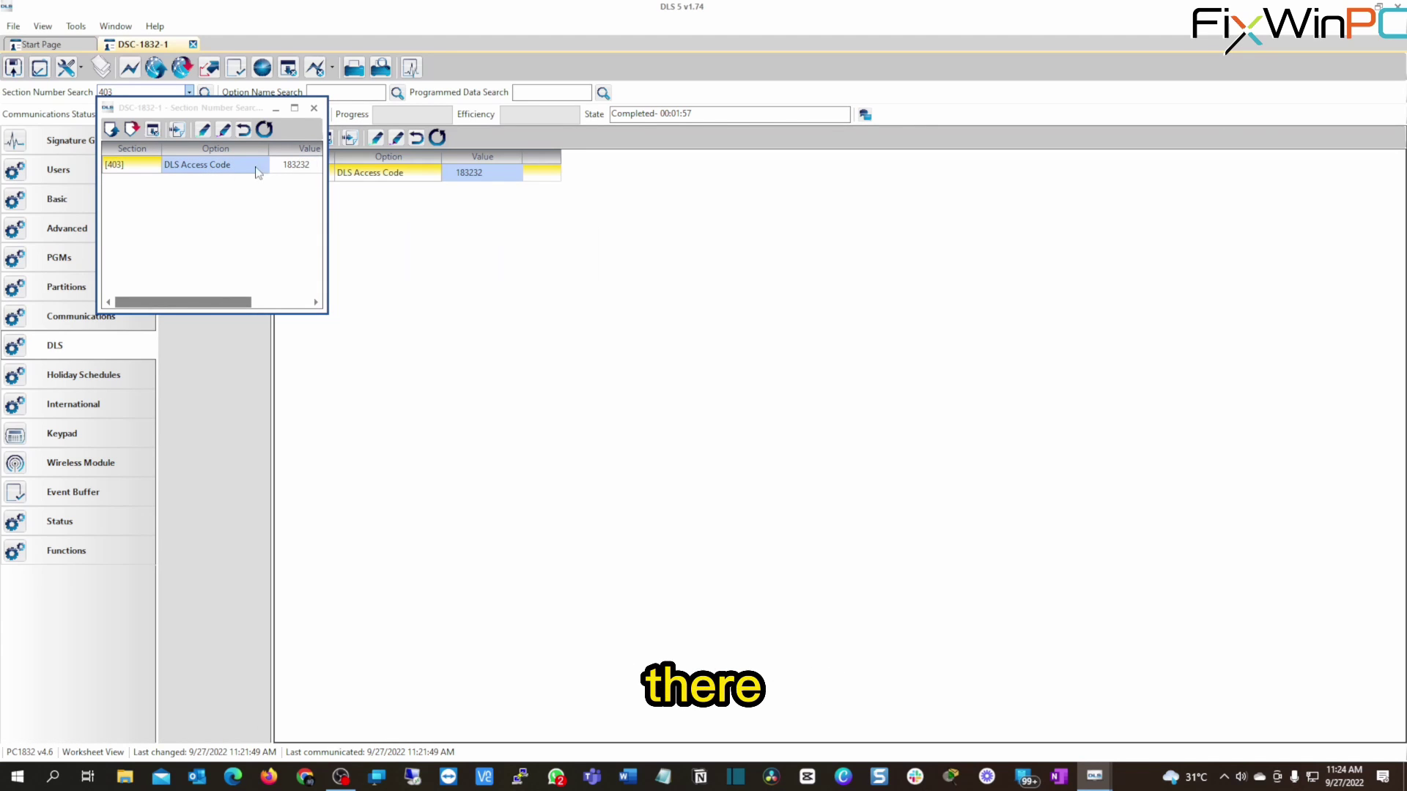
{"action": "left_click", "coordinate": [313, 108]}
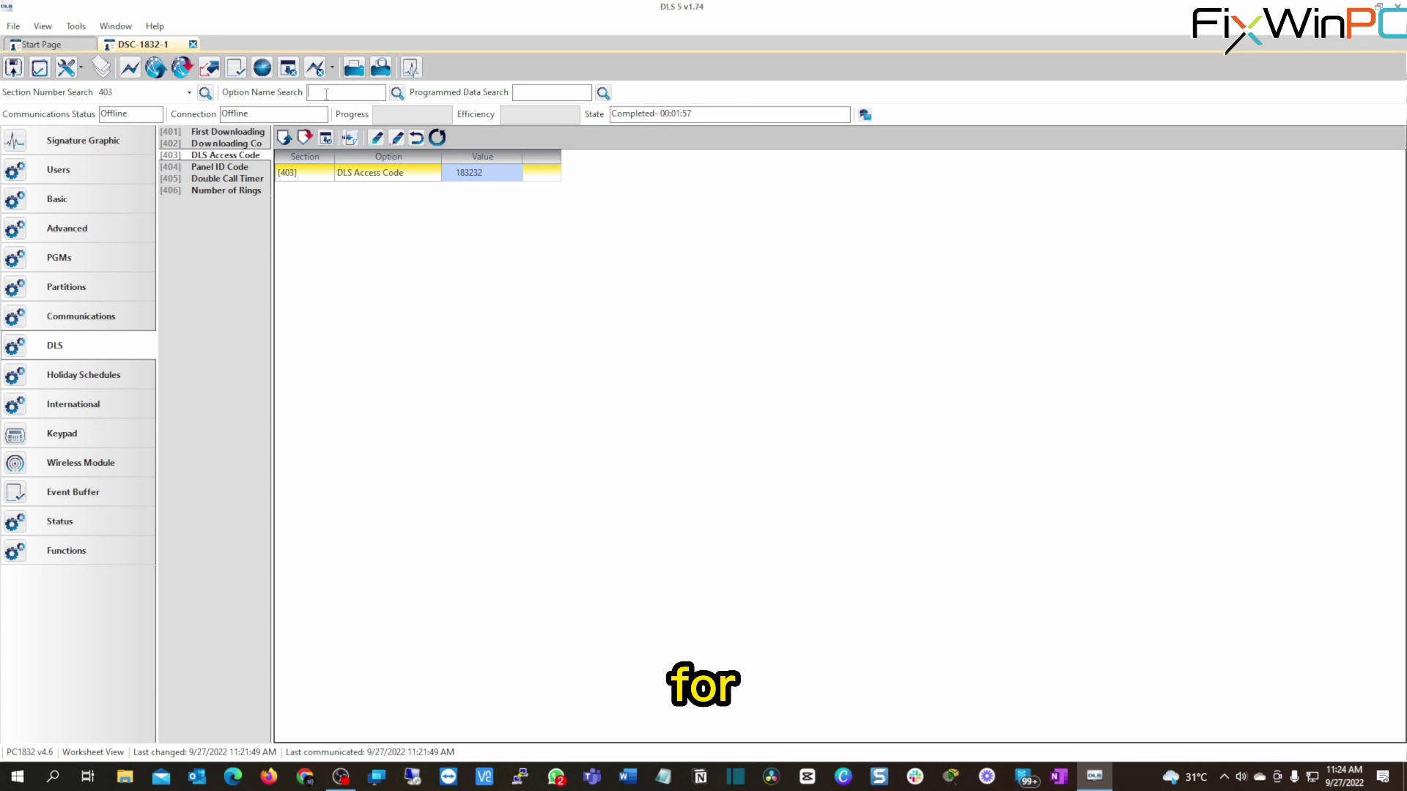
{"action": "type", "text": "panel id"}
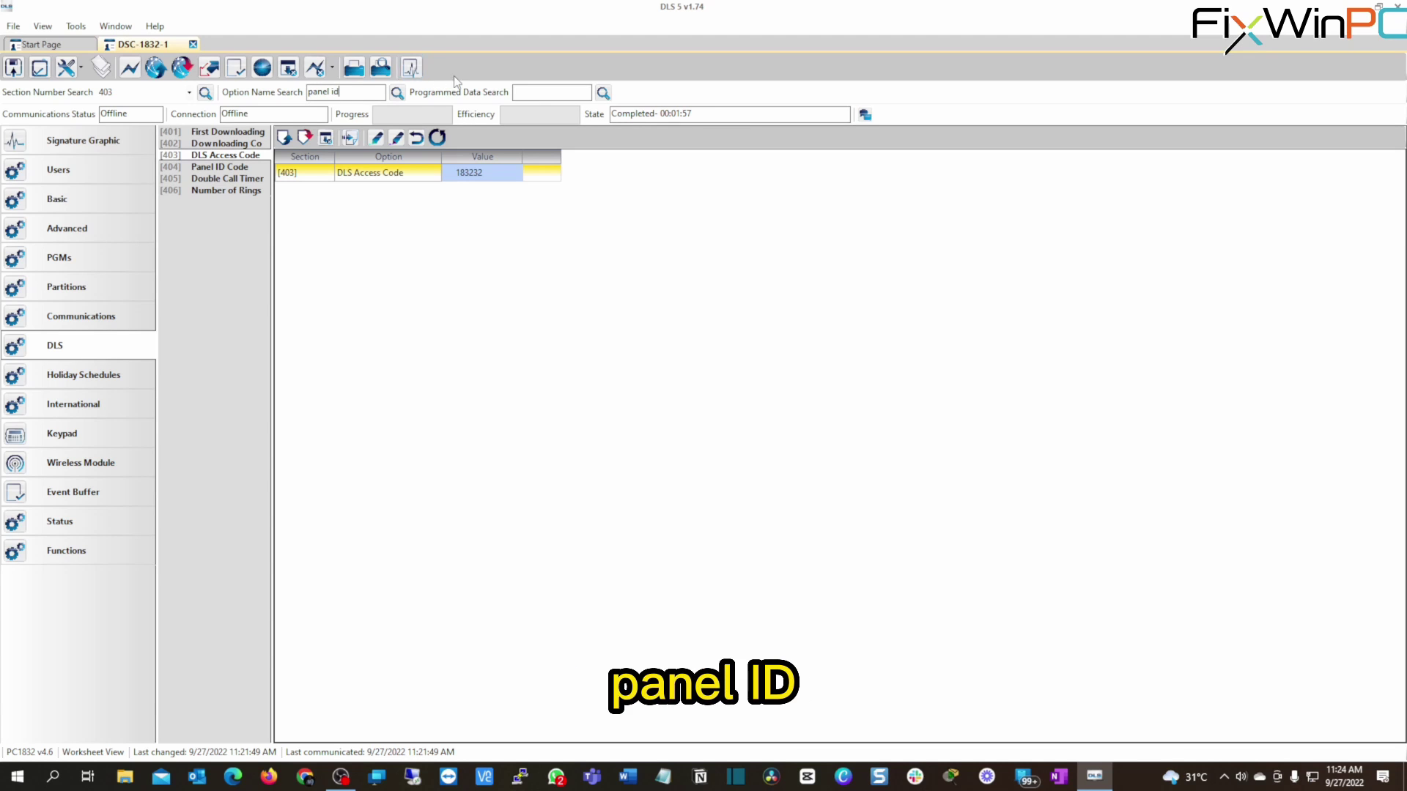
{"action": "key", "text": "Return"}
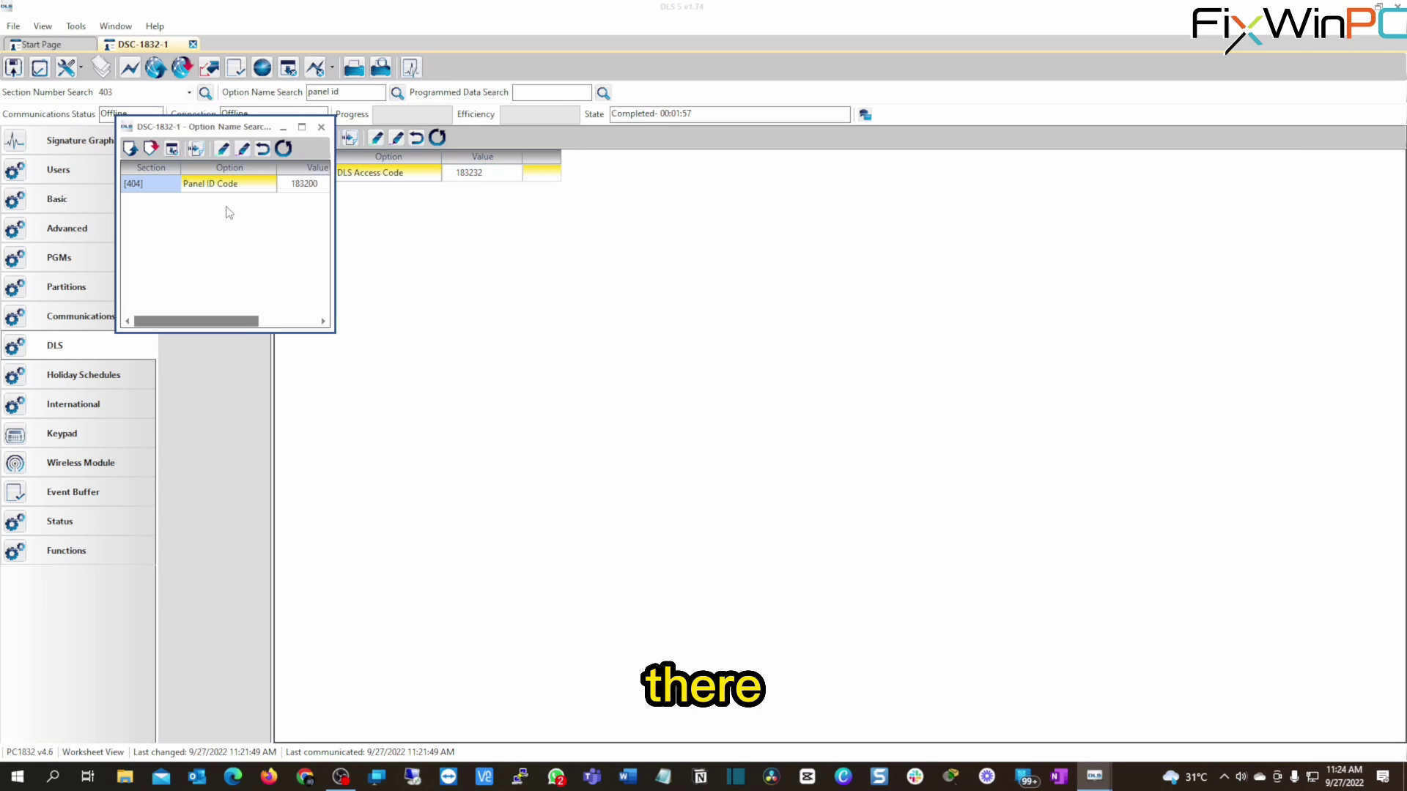
{"action": "left_click", "coordinate": [360, 94]}
{"action": "key", "text": "BackSpace"}
{"action": "key", "text": "BackSpace"}
{"action": "key", "text": "BackSpace"}
{"action": "key", "text": "BackSpace"}
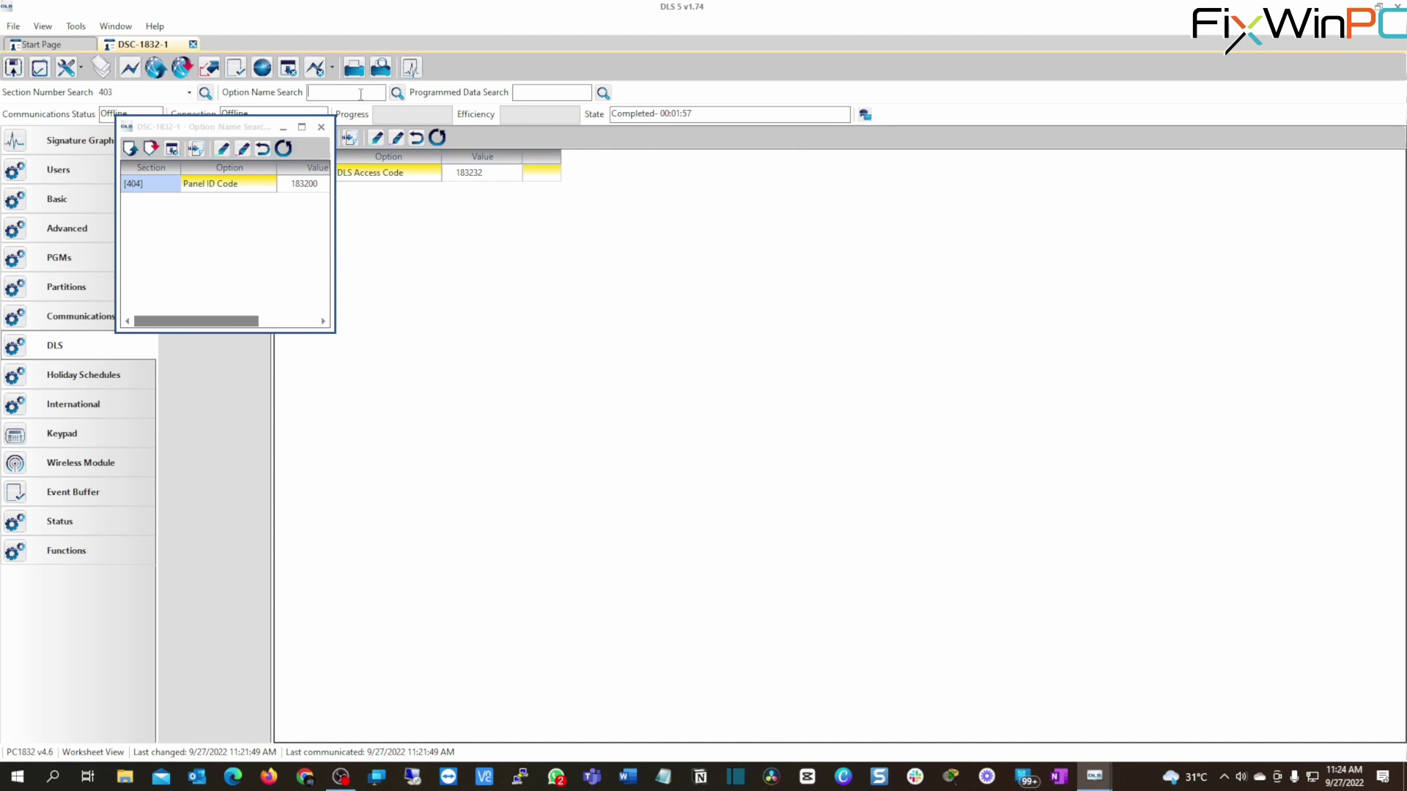
{"action": "type", "text": "user"}
{"action": "key", "text": "Return"}
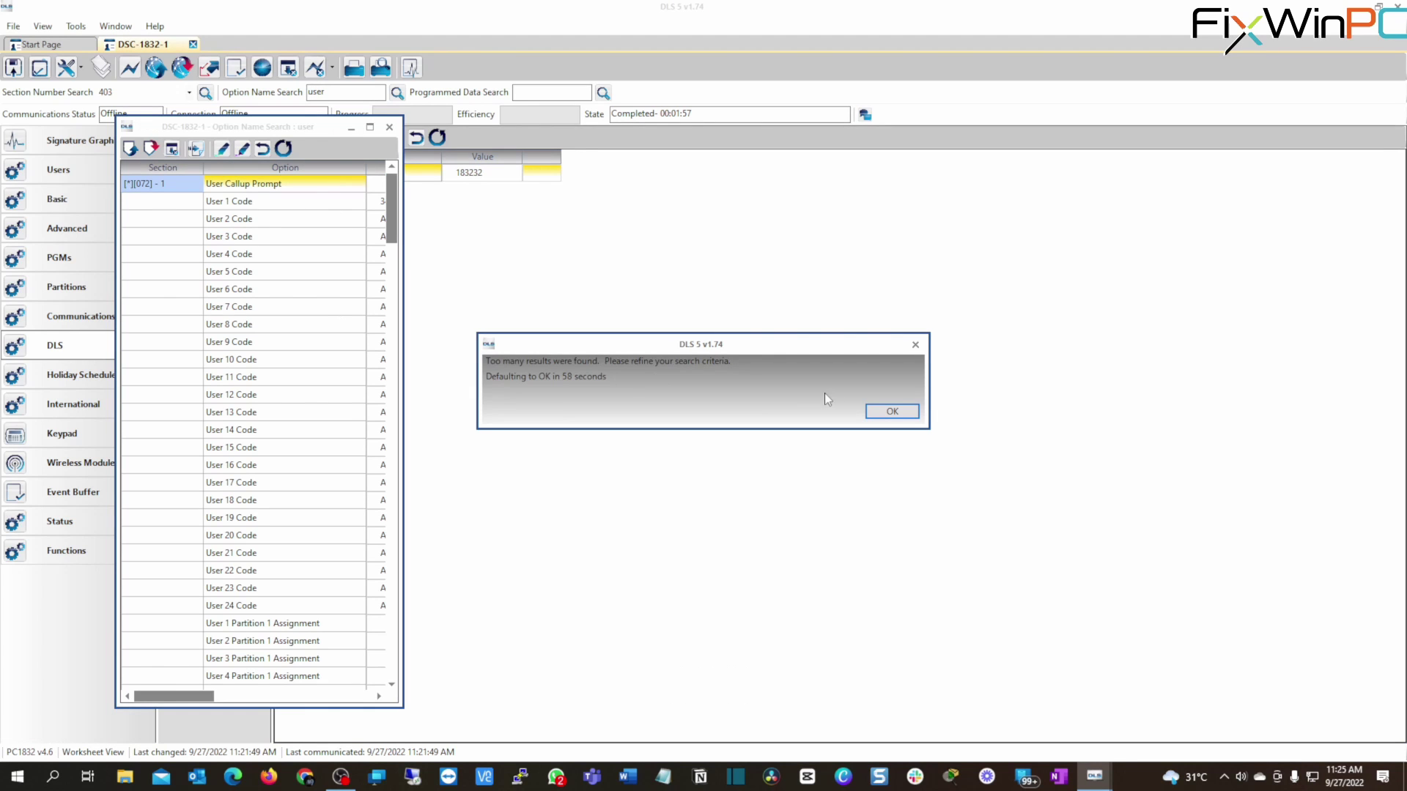
{"action": "left_click", "coordinate": [894, 411]}
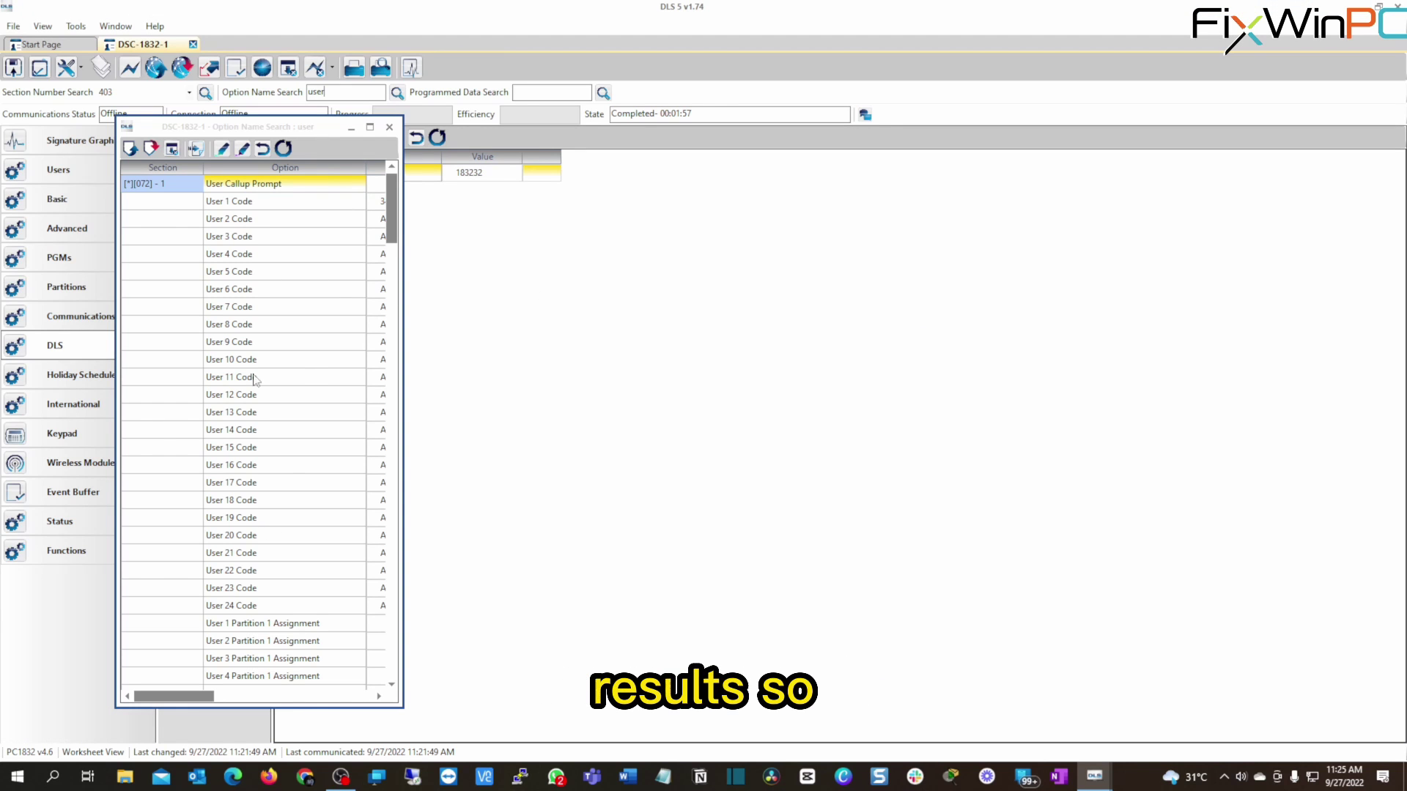
{"action": "left_click", "coordinate": [235, 220]}
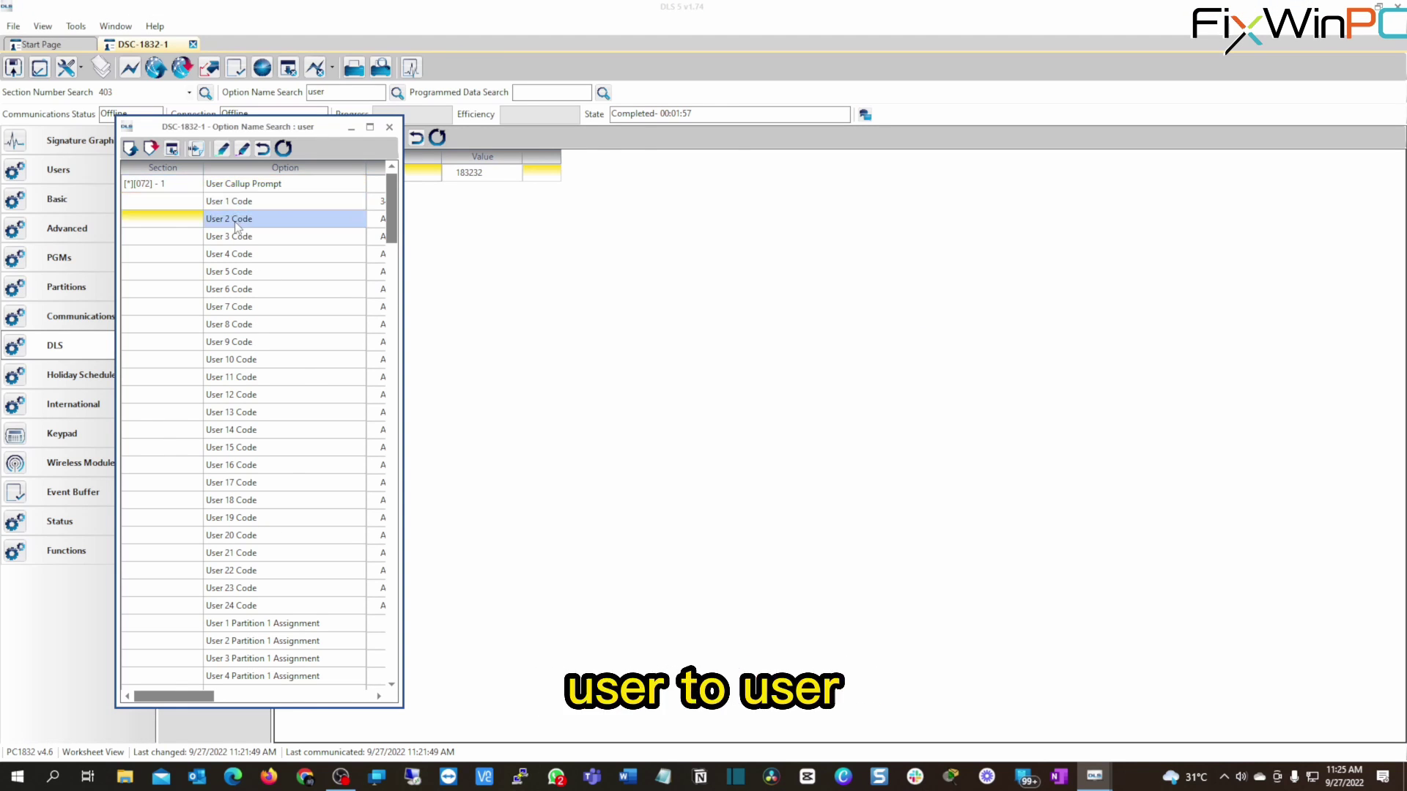
{"action": "left_click", "coordinate": [389, 127]}
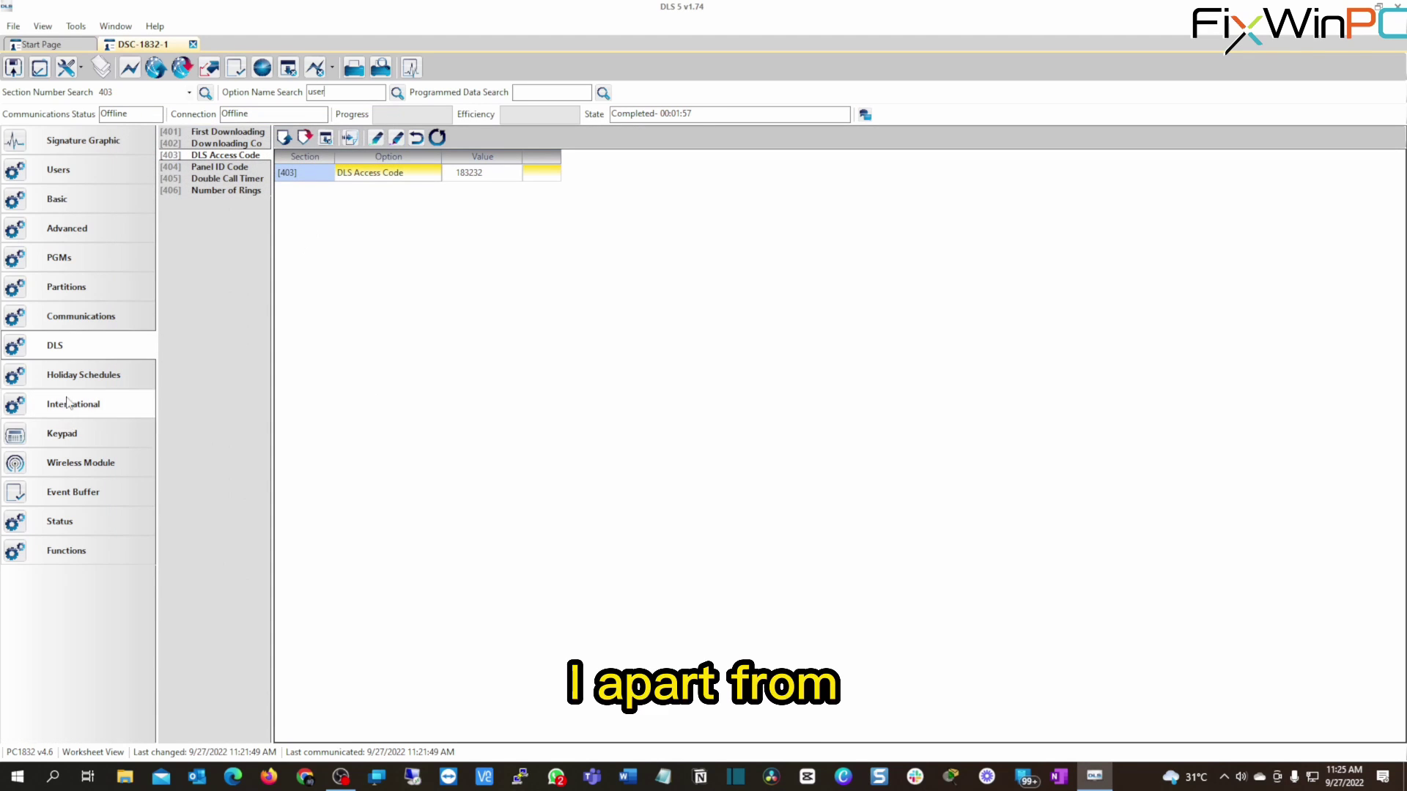
Show the Status area's Panel Battery Voltage reading of 10.8.
{"action": "left_click", "coordinate": [64, 522]}
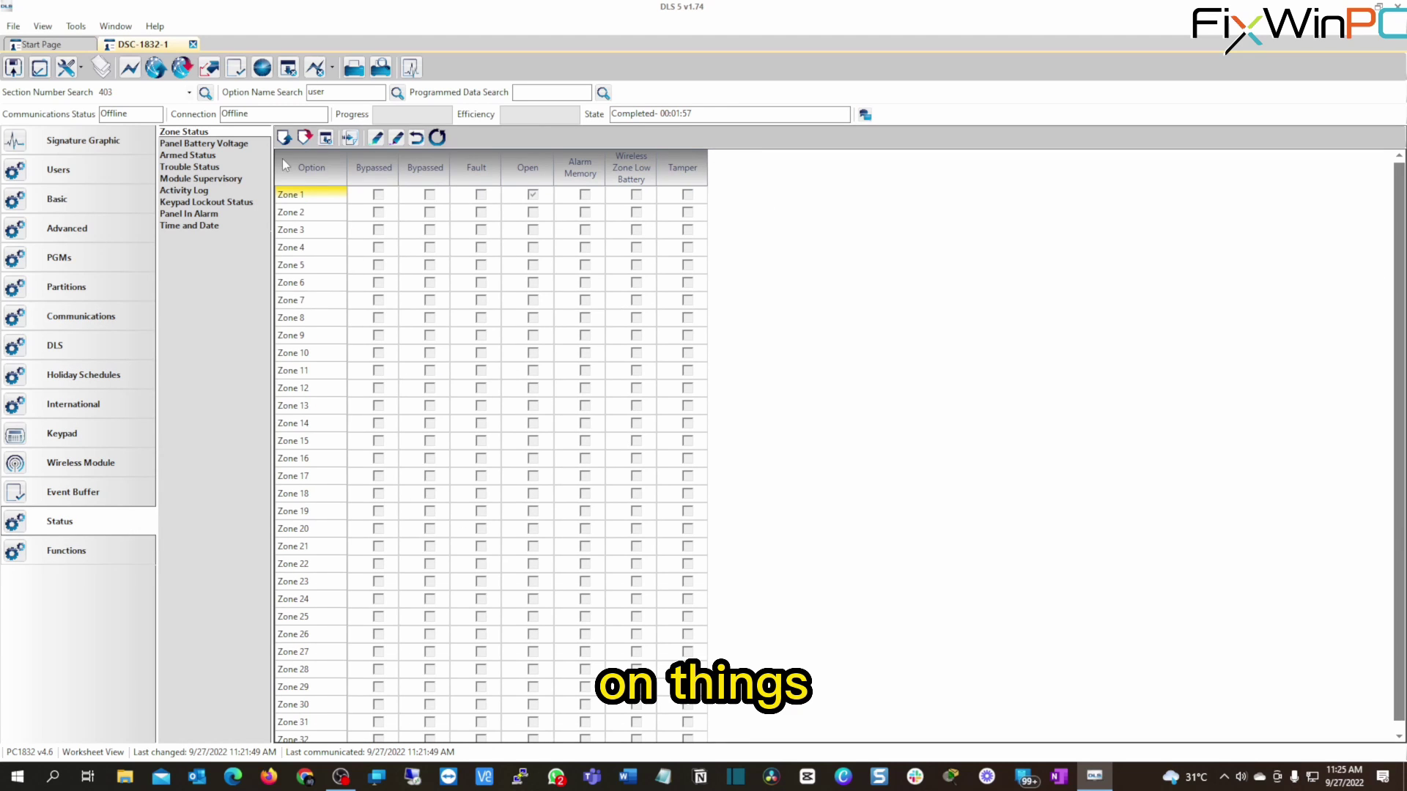
{"action": "left_click", "coordinate": [199, 143]}
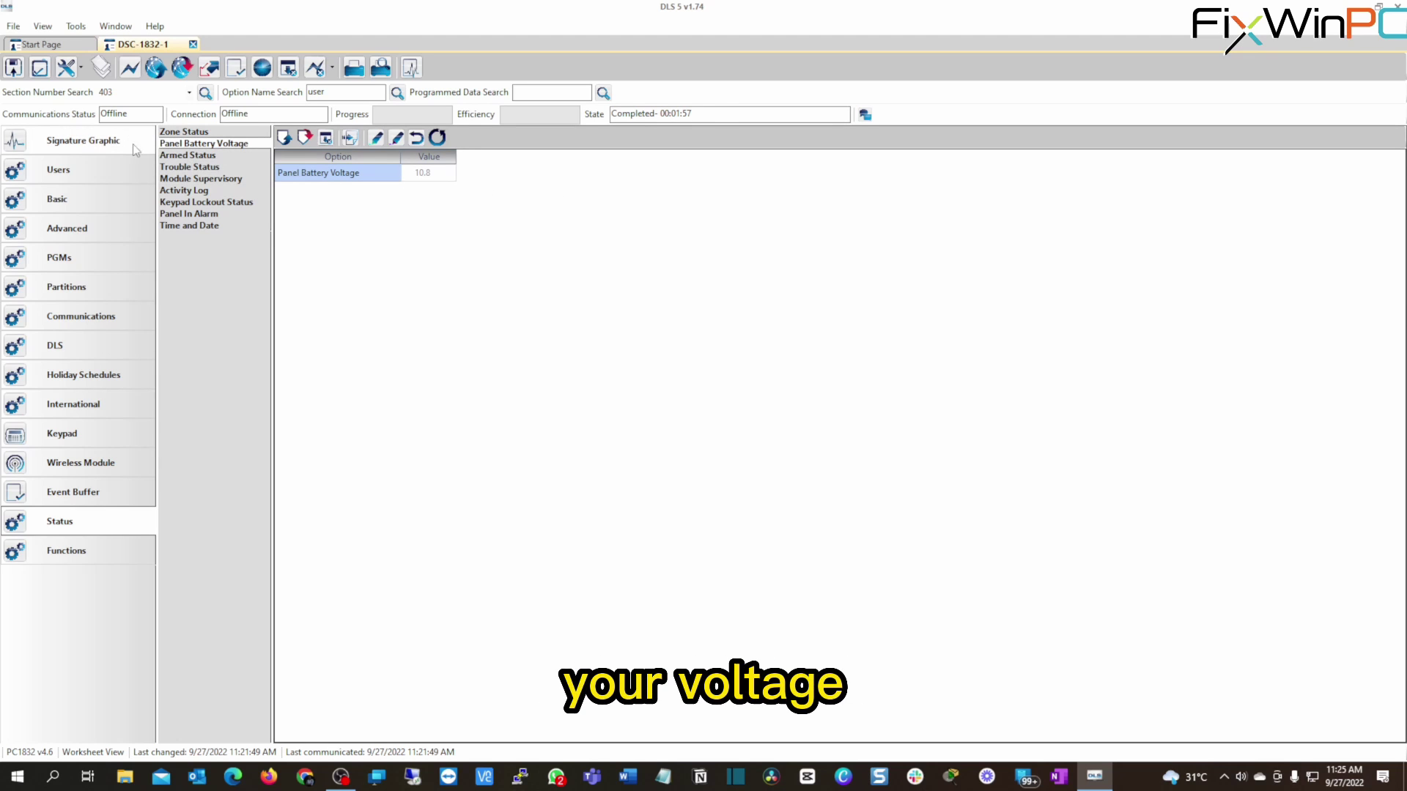
Open the System Status Report and scroll through its troubles and Partition 1 status.
{"action": "left_click", "coordinate": [411, 68]}
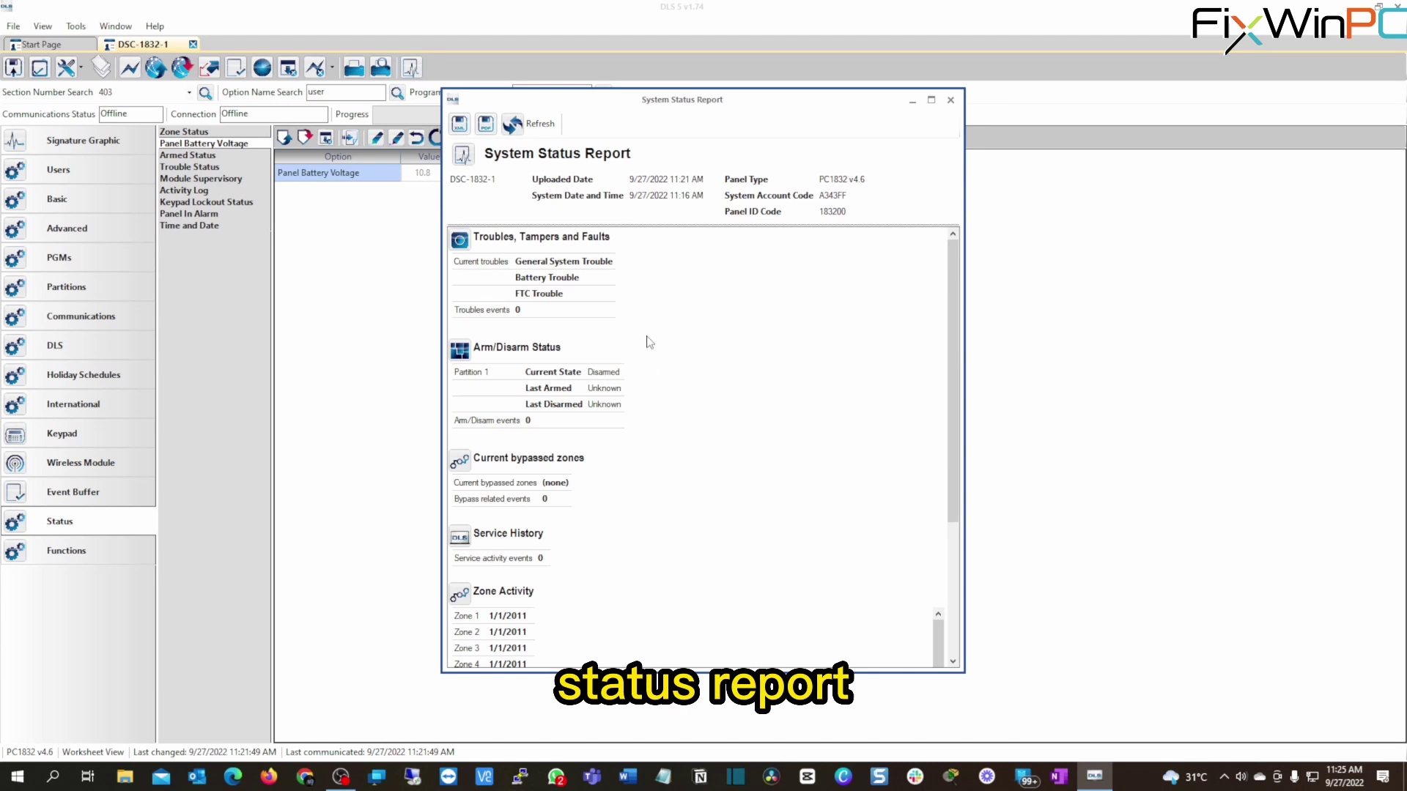
{"action": "scroll", "coordinate": [527, 513], "scroll_direction": "down", "scroll_amount": 5}
{"action": "scroll", "coordinate": [529, 542], "scroll_direction": "down", "scroll_amount": 6}
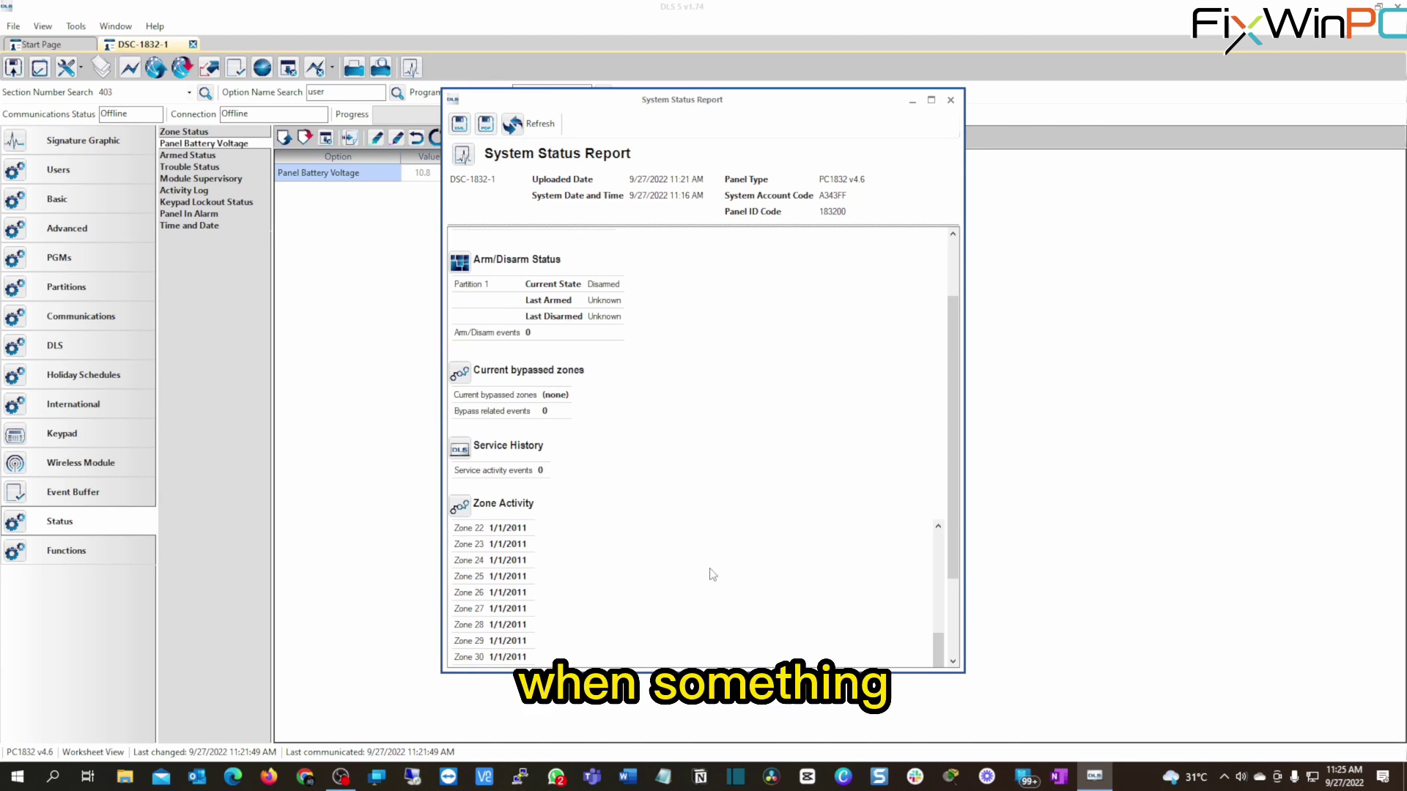
{"action": "scroll", "coordinate": [710, 574], "scroll_direction": "up", "scroll_amount": 6}
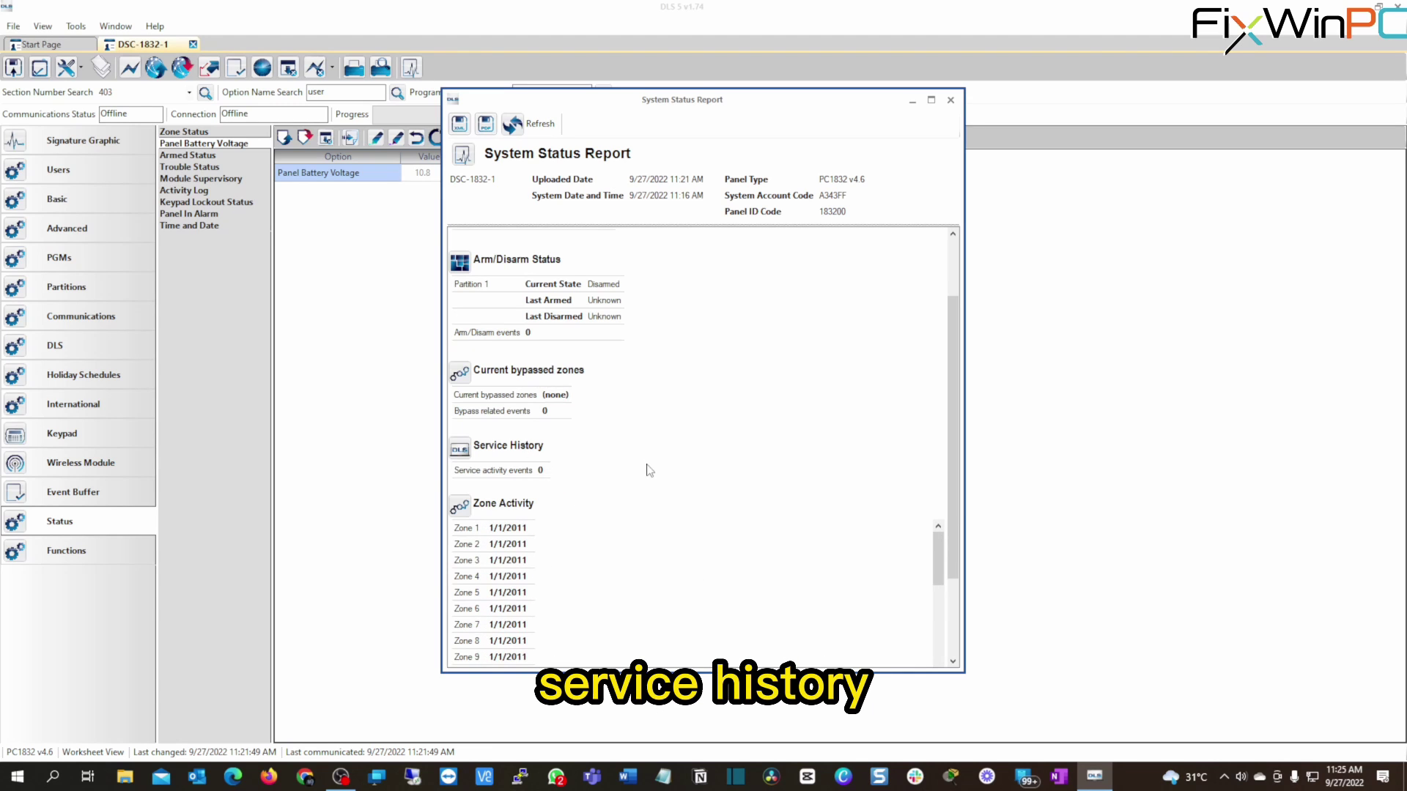
{"action": "scroll", "coordinate": [647, 471], "scroll_direction": "up", "scroll_amount": 2}
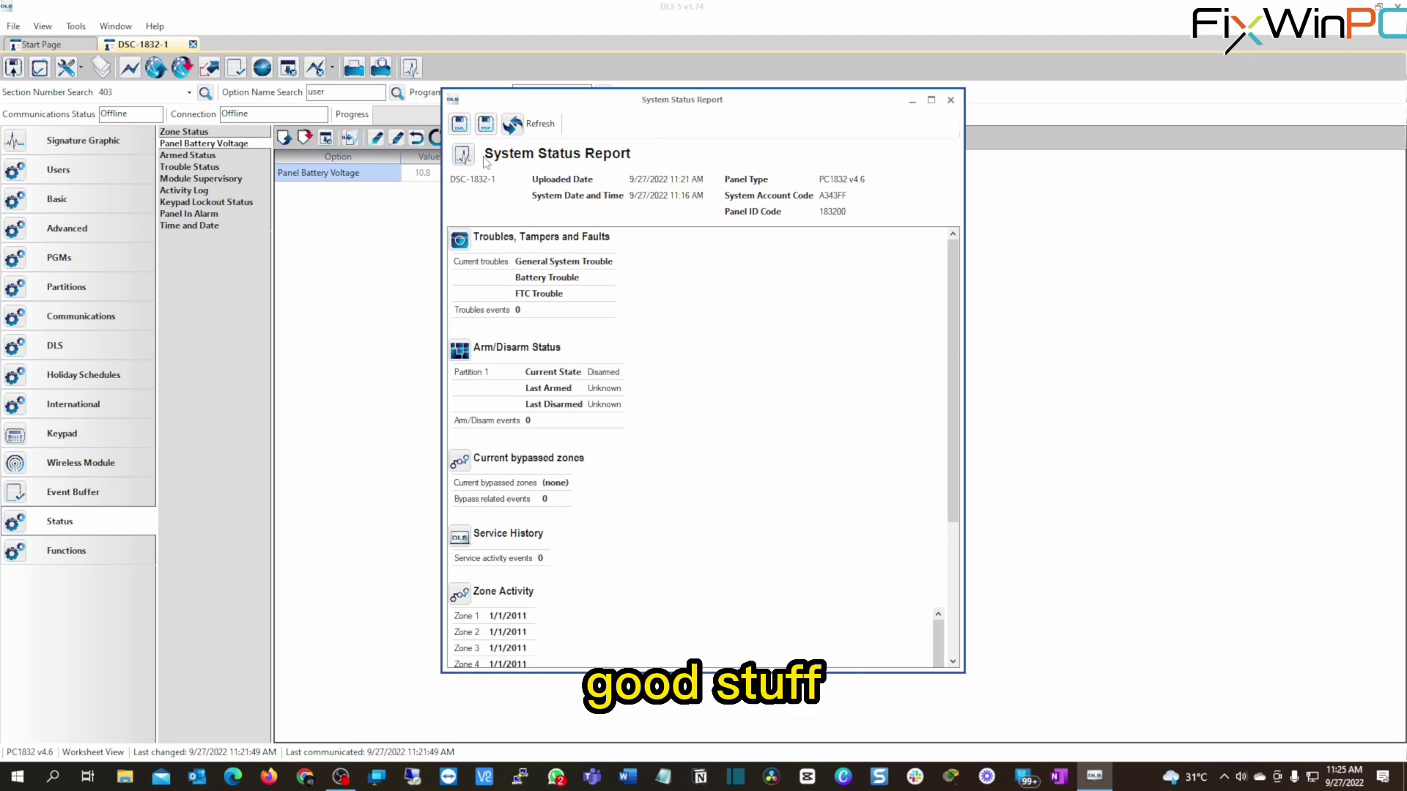
Close the System Status Report window to return to the panel battery voltage view.
{"action": "left_click", "coordinate": [950, 99]}
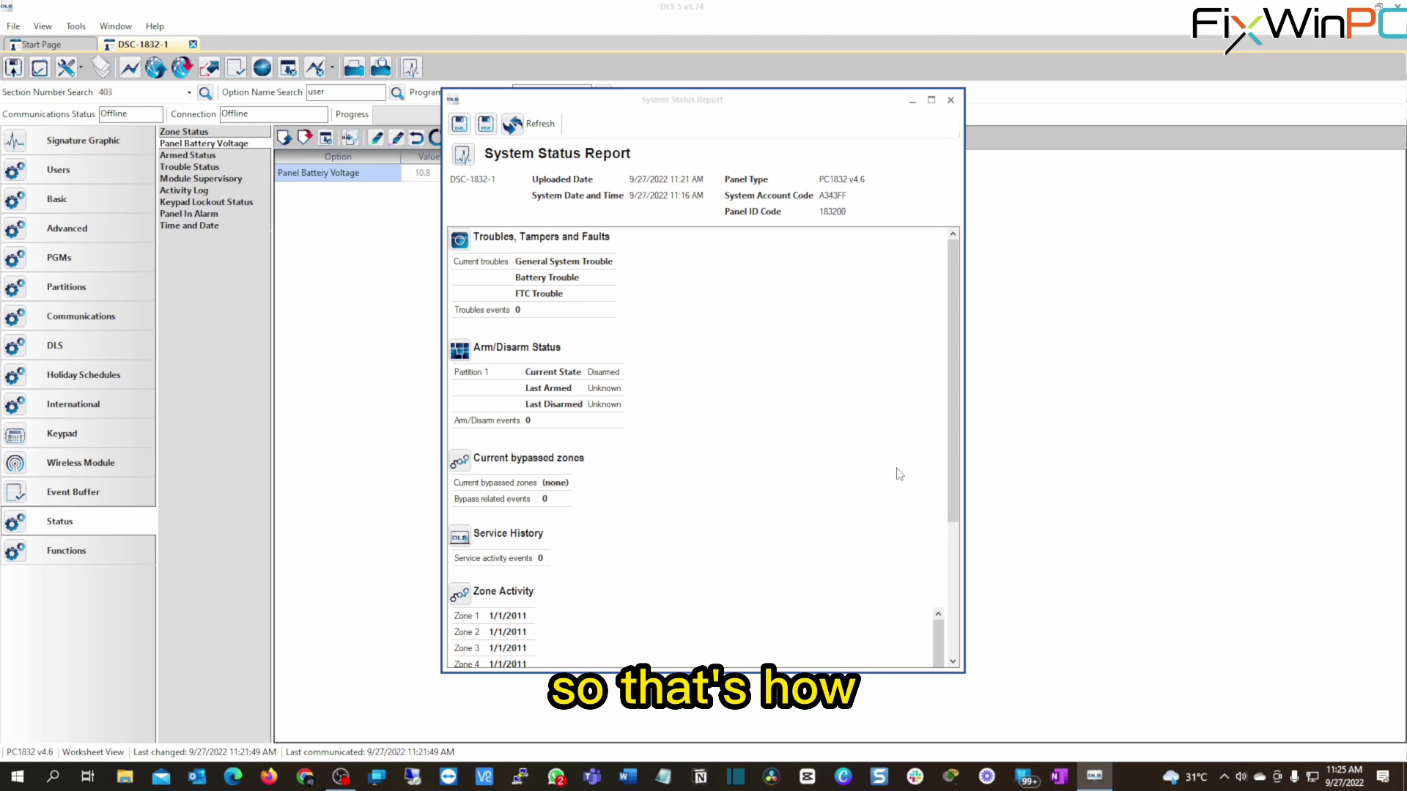